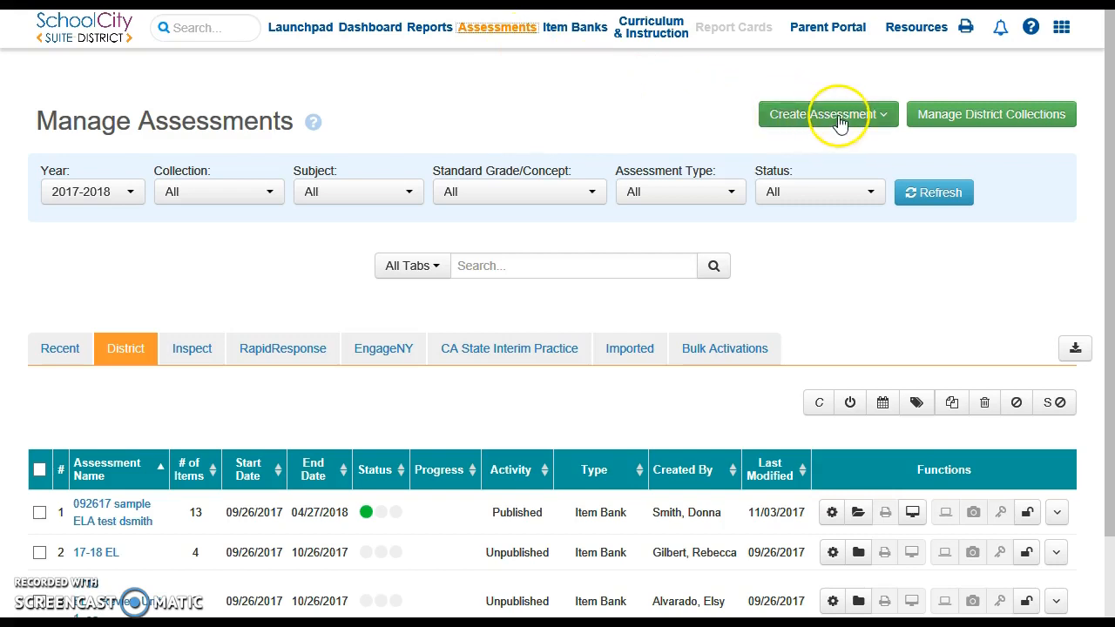
# Step: Create an Item Bank assessment named 1718_ees_math_6_doe_ch2area with subject Math, and proceed to its filters
pyautogui.click(841, 117)
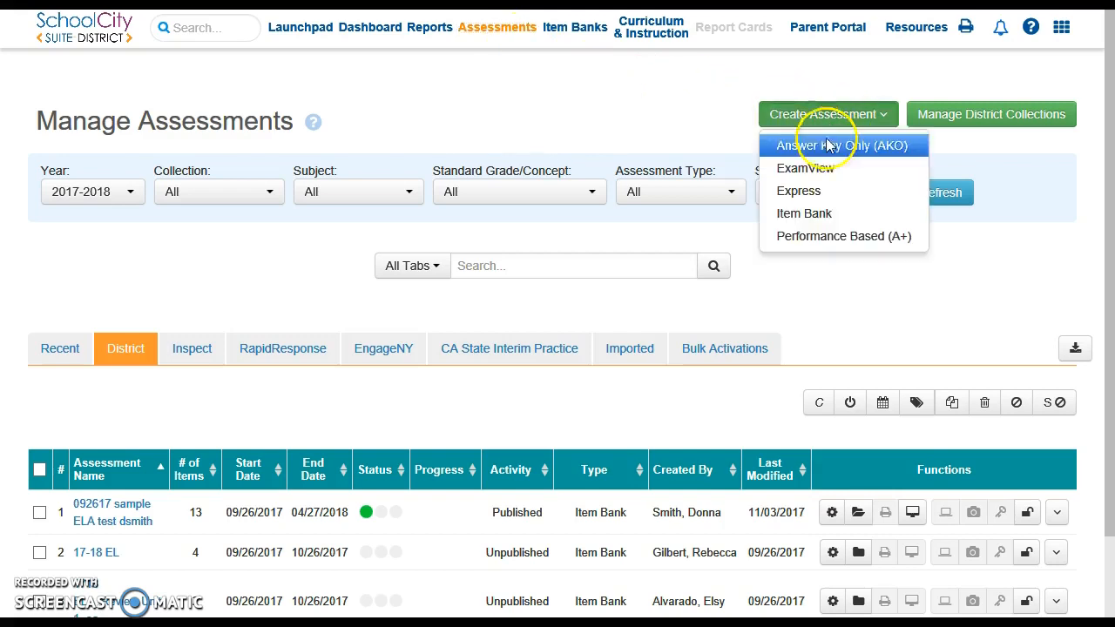
pyautogui.click(823, 218)
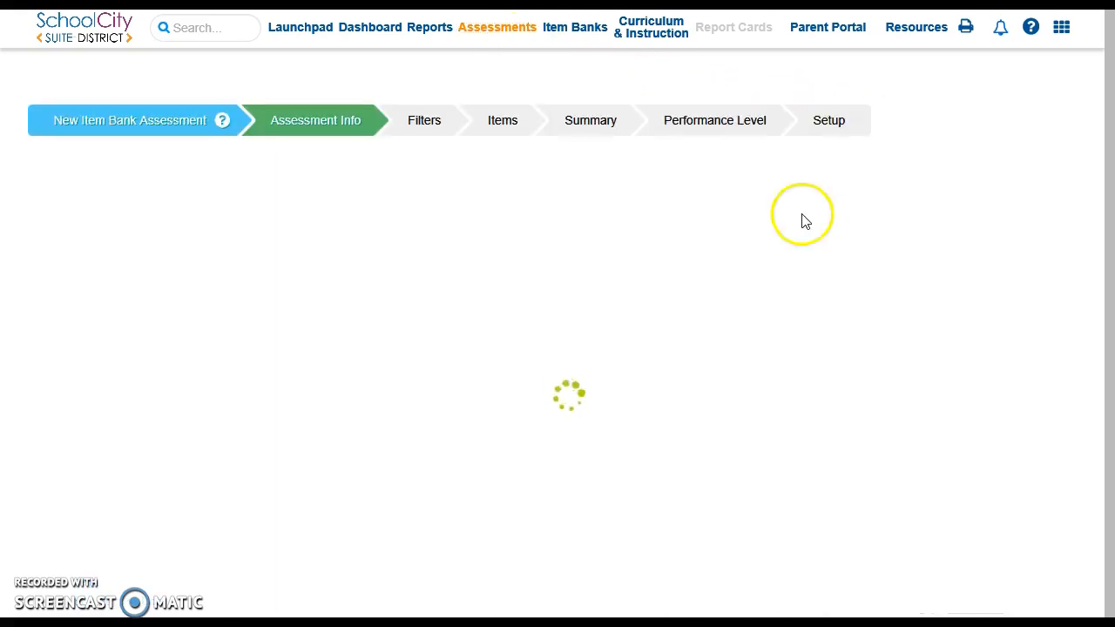
pyautogui.click(421, 179)
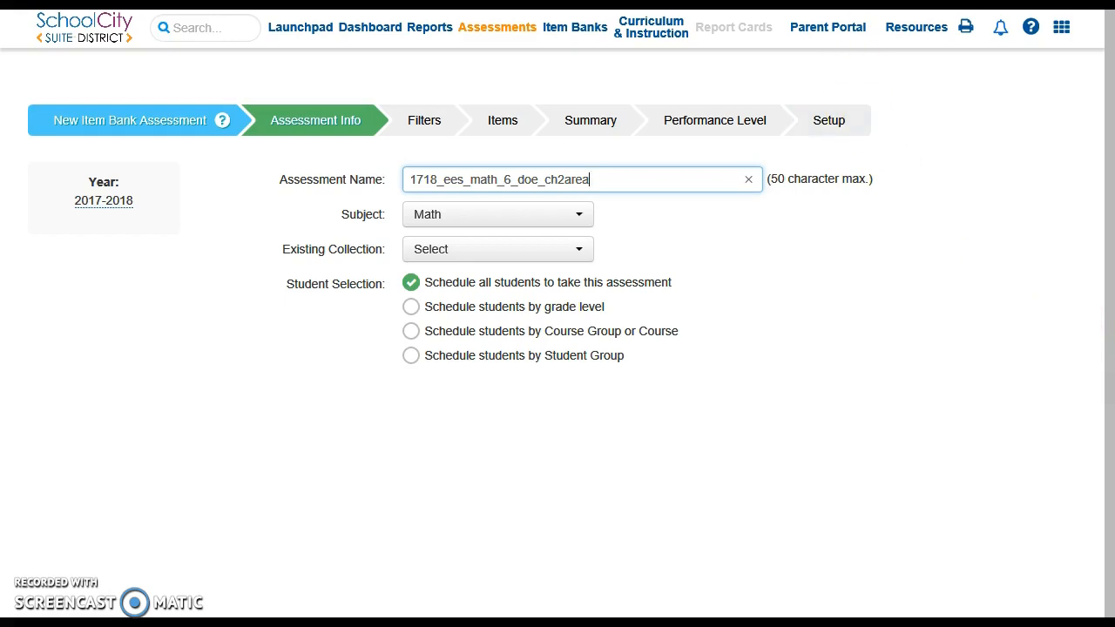
pyautogui.scroll(-2, 558, 314)
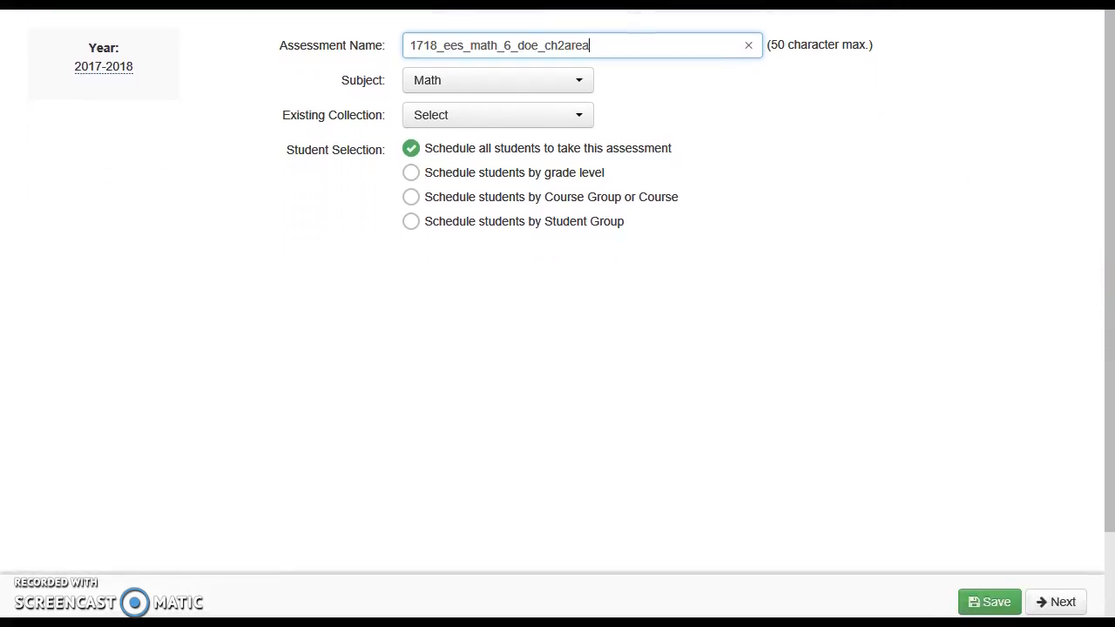
pyautogui.click(1046, 604)
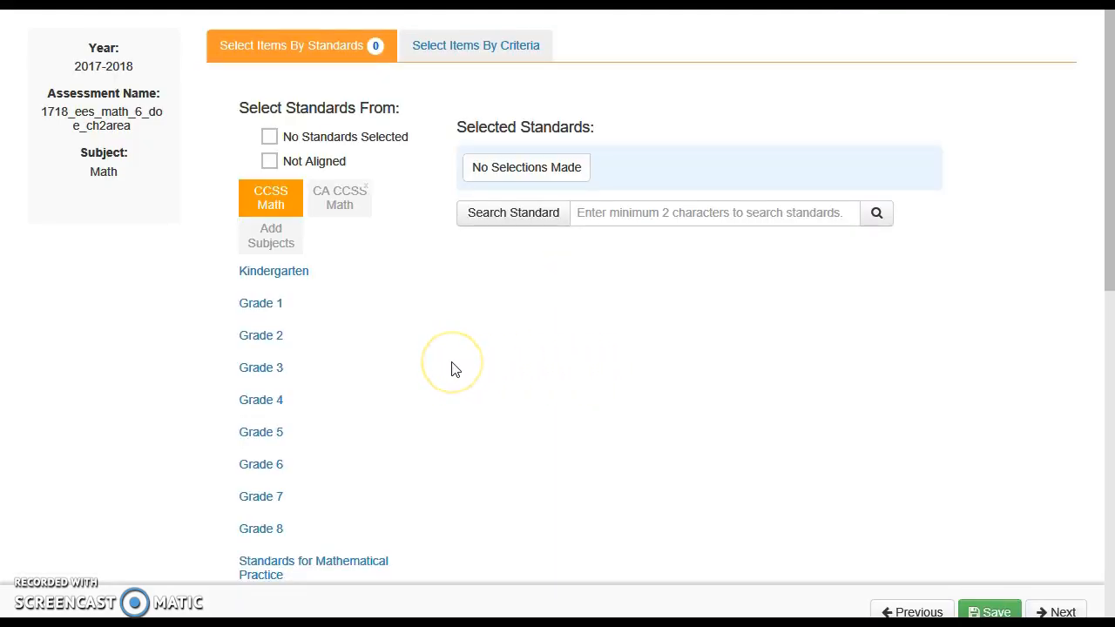
# Step: Select the Grade 6 Geometry standard CCSS.Math.Content.6.G.1 and proceed to its items
pyautogui.click(269, 464)
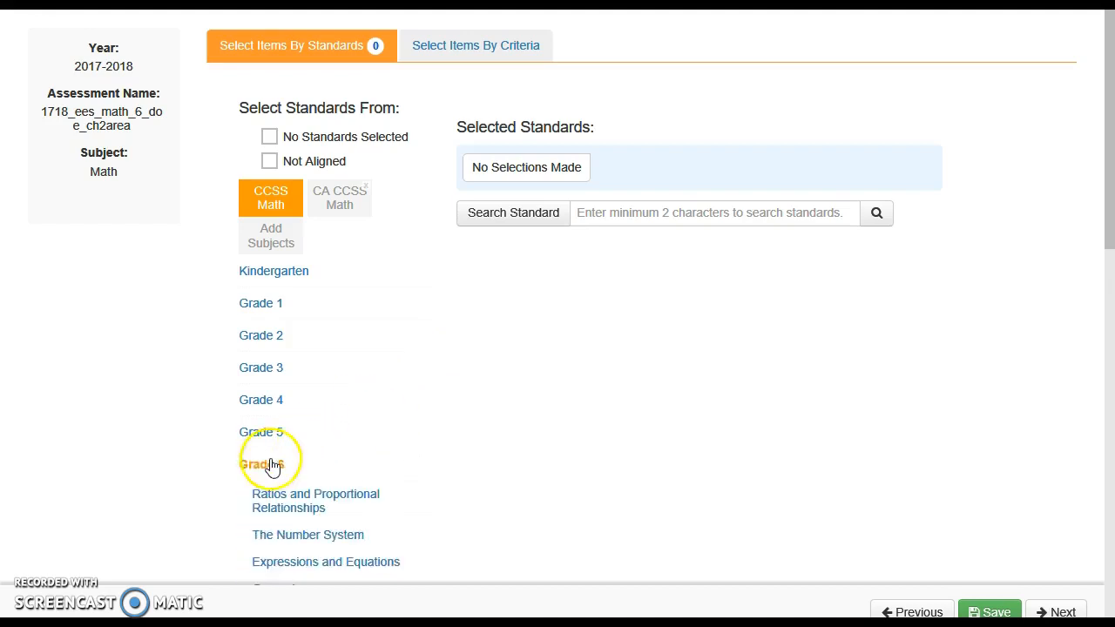
pyautogui.scroll(-2, 486, 429)
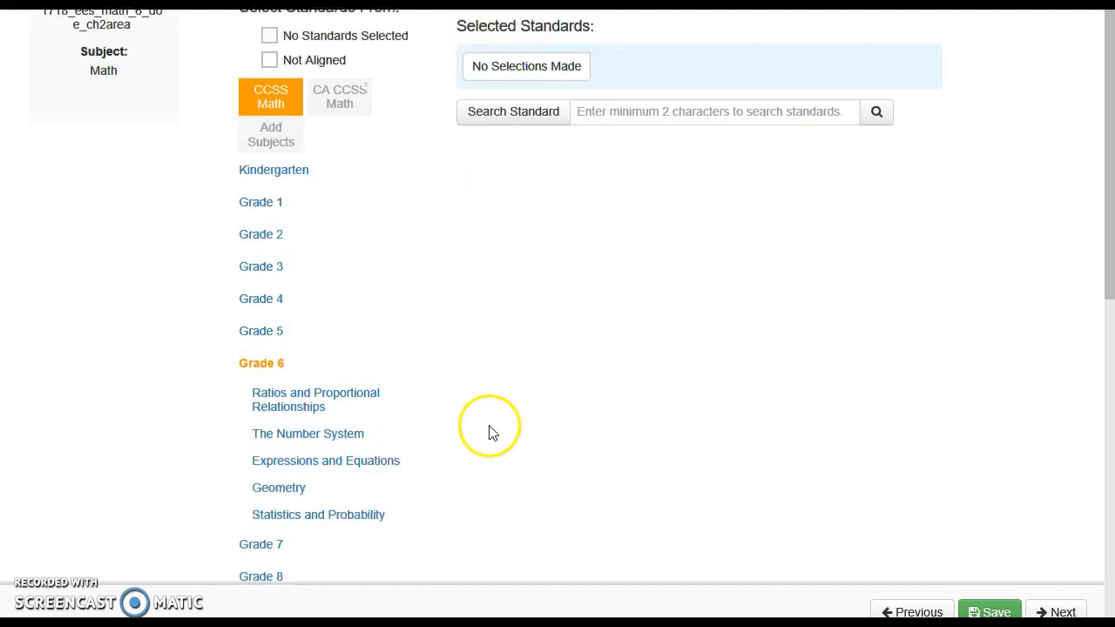
pyautogui.click(278, 475)
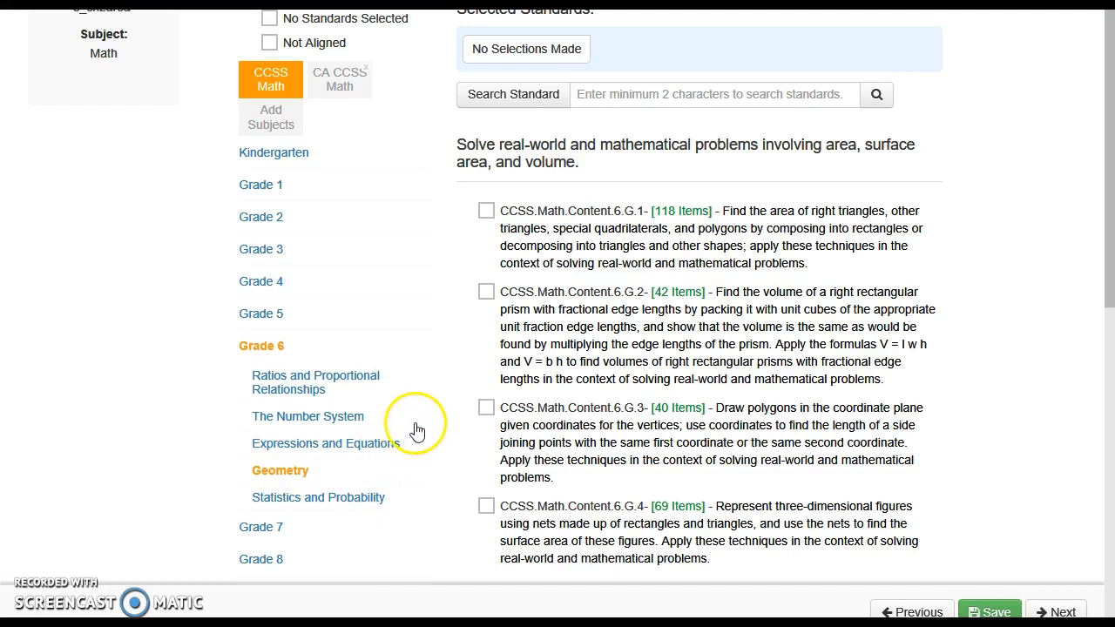
pyautogui.click(486, 212)
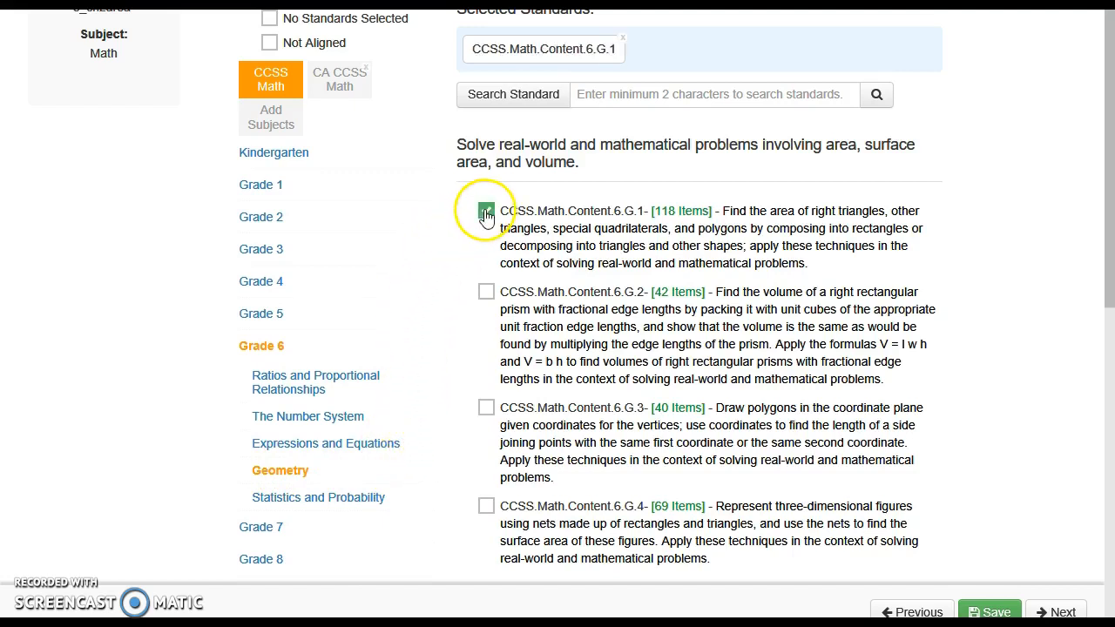
pyautogui.click(1048, 607)
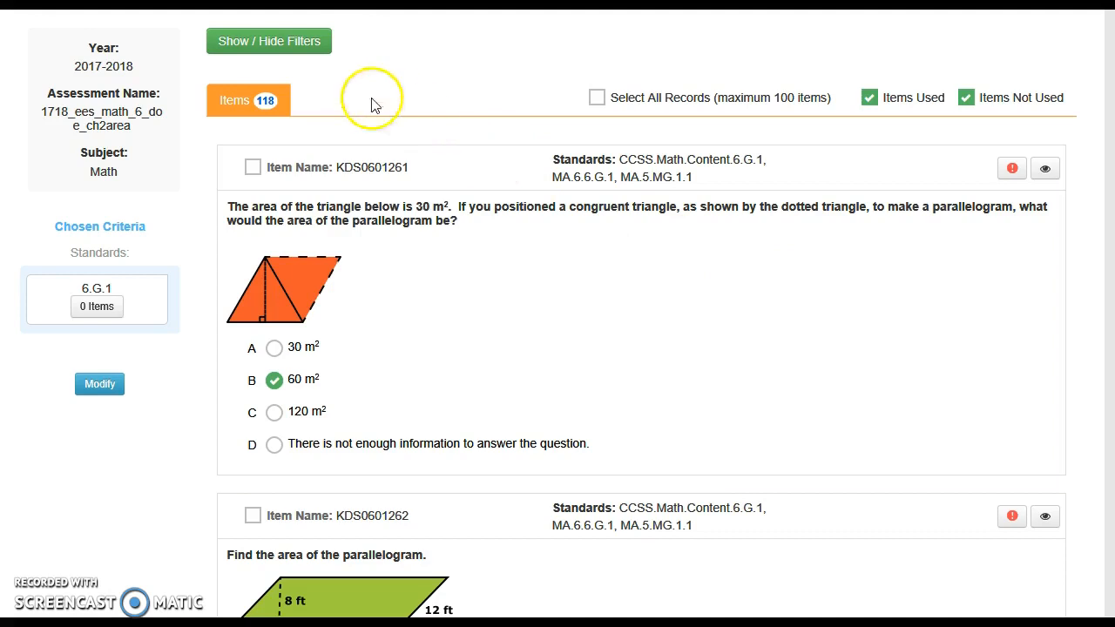
# Step: Add the Item Types and Depth Of Knowledge filters and limit the items to MC at Level 2
pyautogui.click(279, 50)
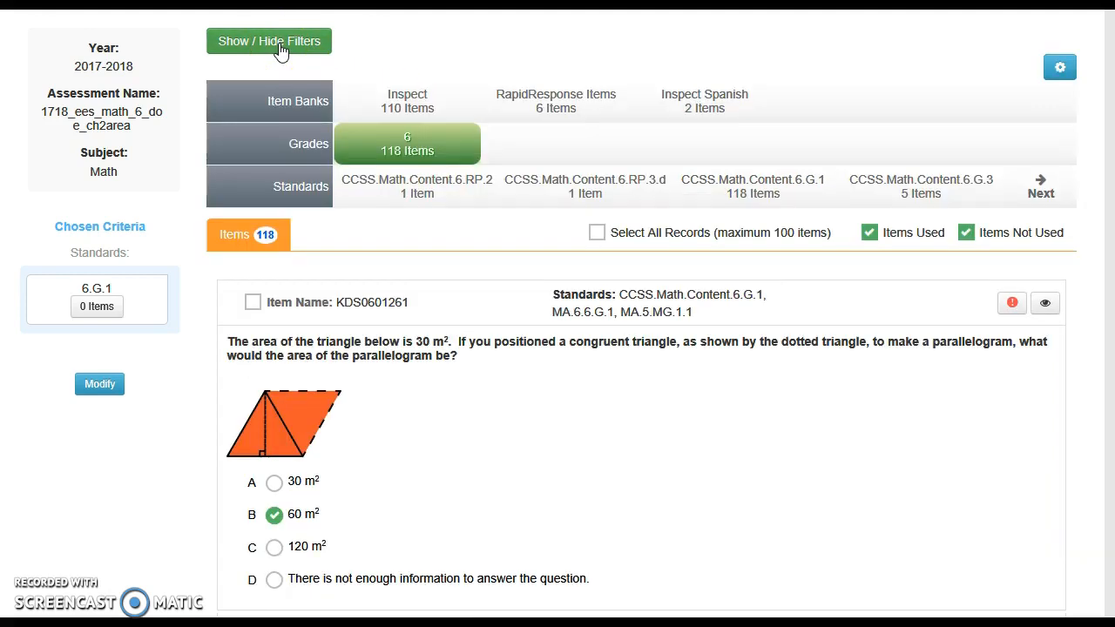
pyautogui.click(1062, 75)
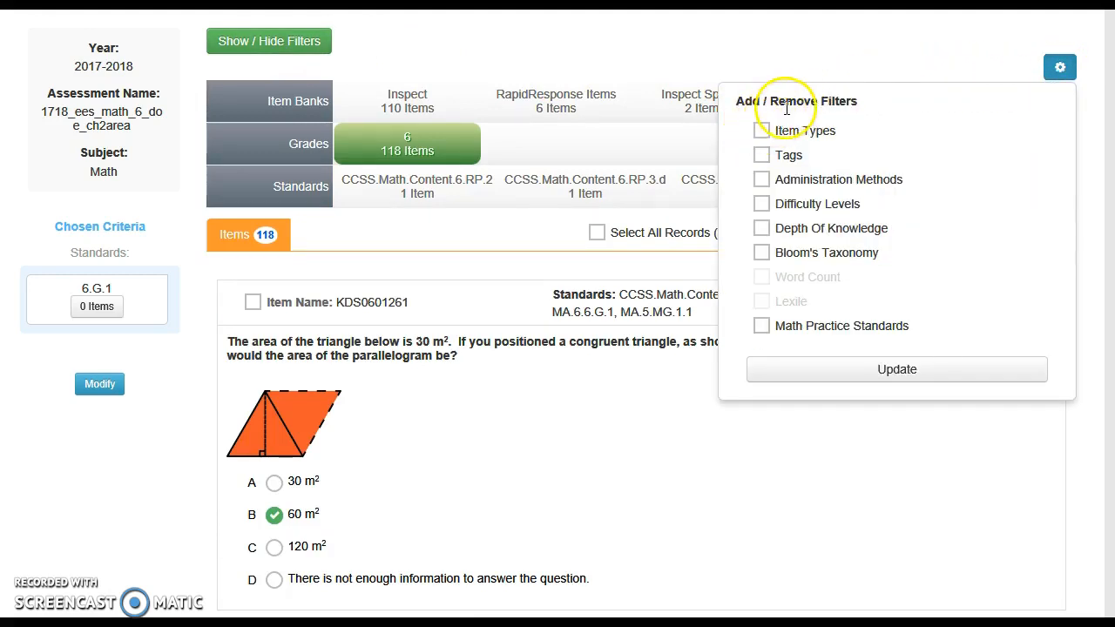
pyautogui.click(763, 133)
pyautogui.click(762, 230)
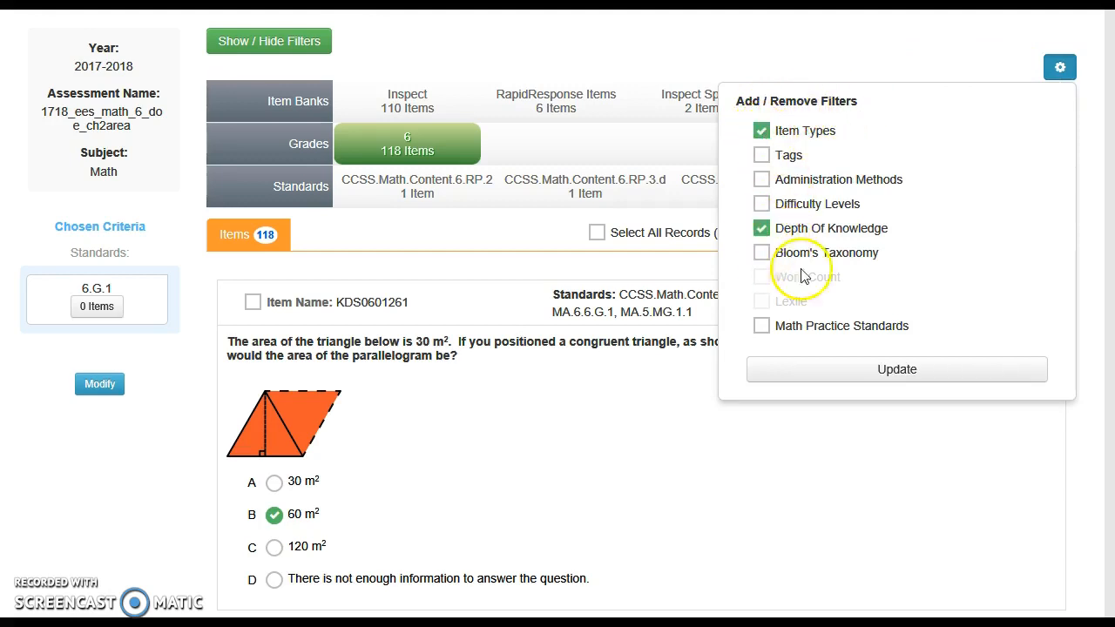
pyautogui.click(868, 376)
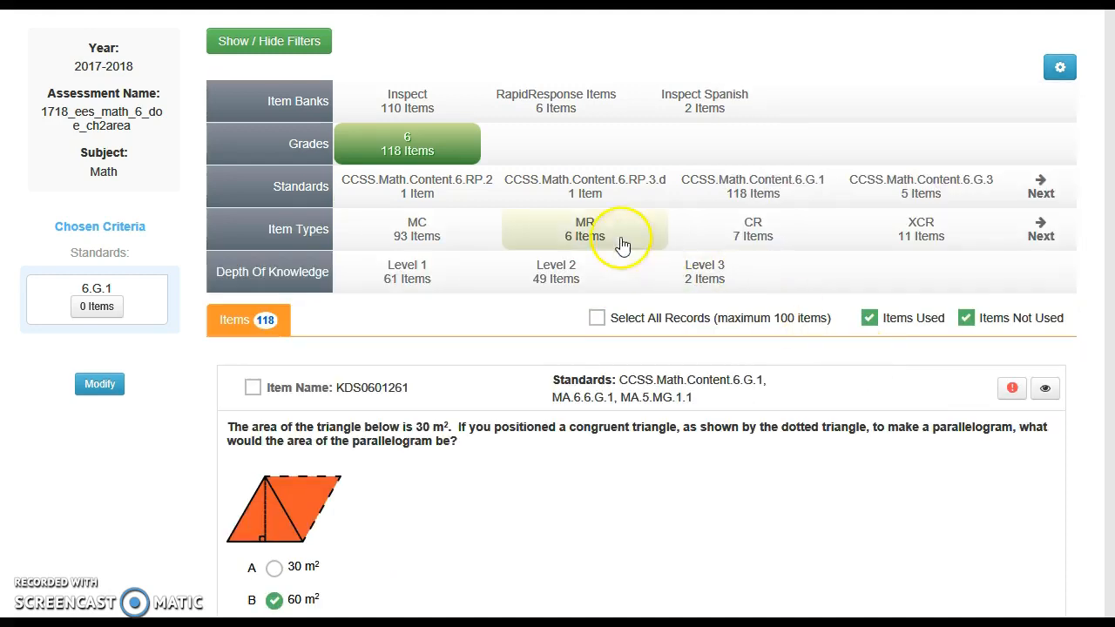
pyautogui.click(418, 234)
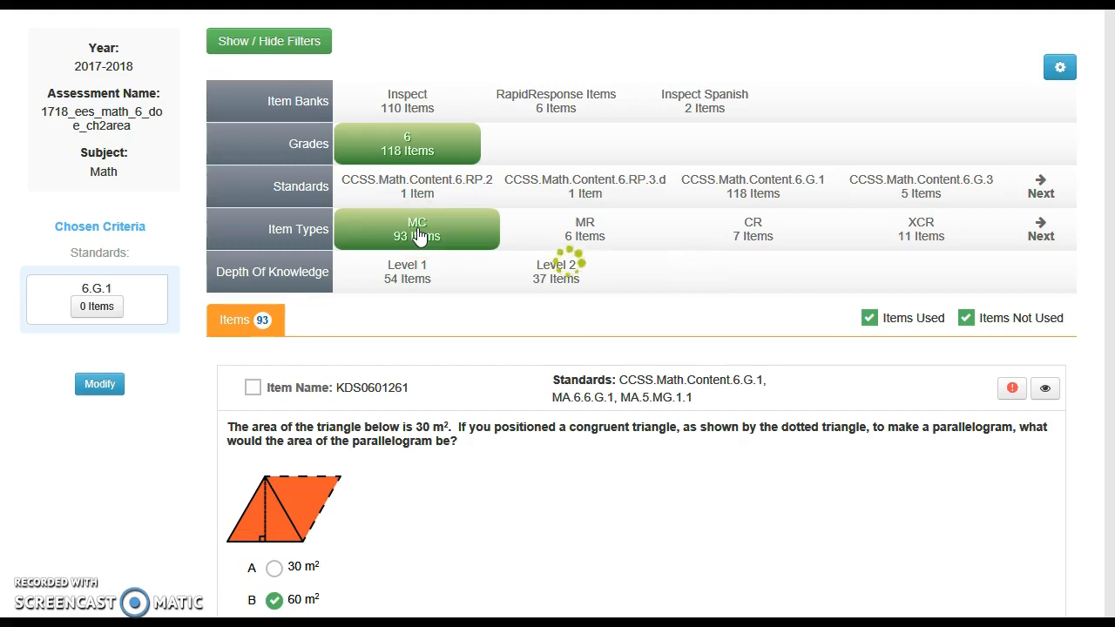
pyautogui.click(562, 284)
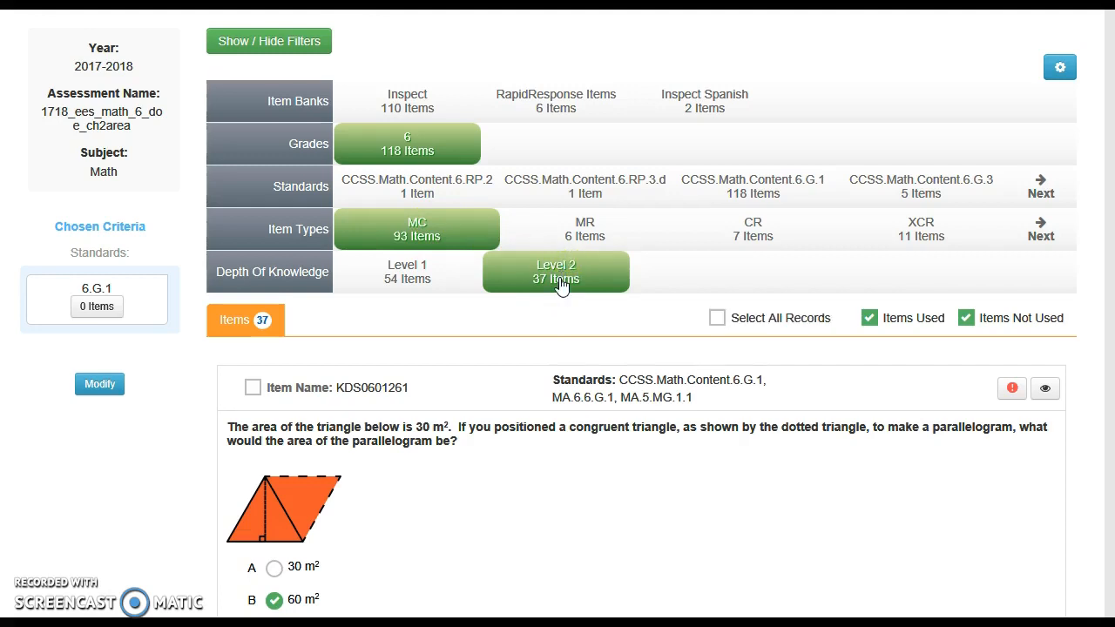
# Step: Add the multiple-choice items KDS0615106 and KDS0610256 to the assessment
pyautogui.scroll(-4, 511, 461)
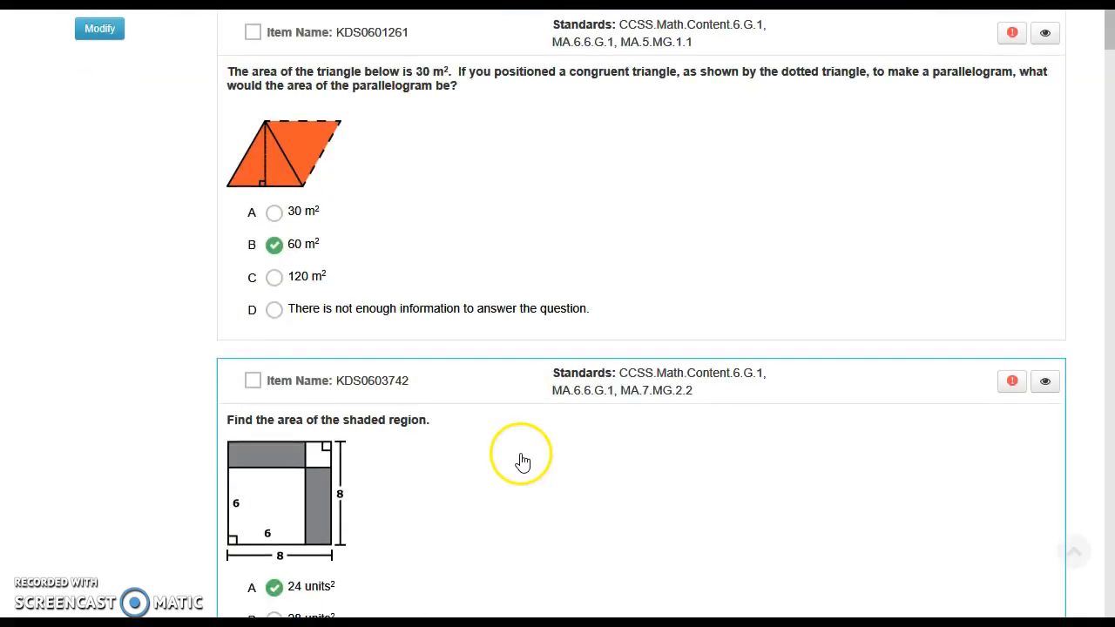
pyautogui.scroll(-12, 523, 462)
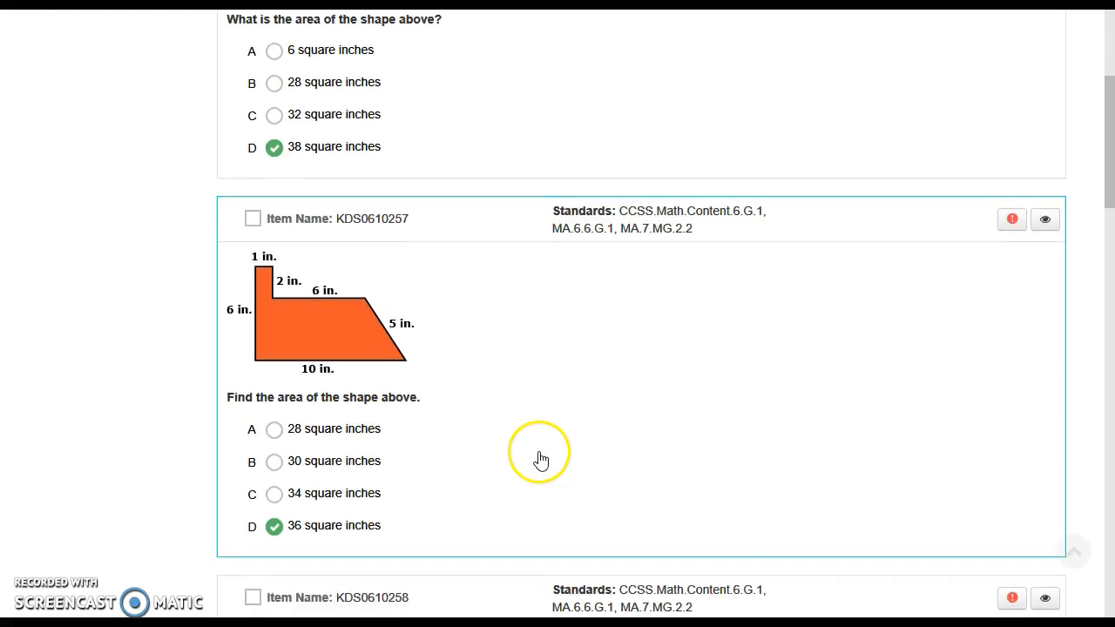
pyautogui.scroll(-10, 540, 460)
pyautogui.scroll(-11, 547, 459)
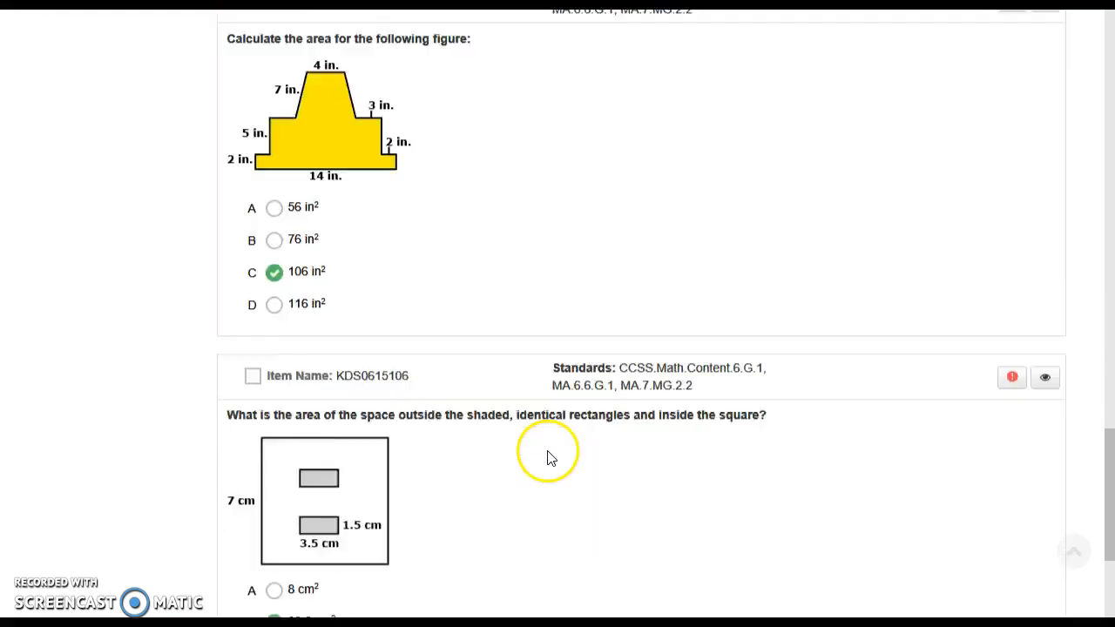
pyautogui.scroll(-1, 547, 459)
pyautogui.click(253, 300)
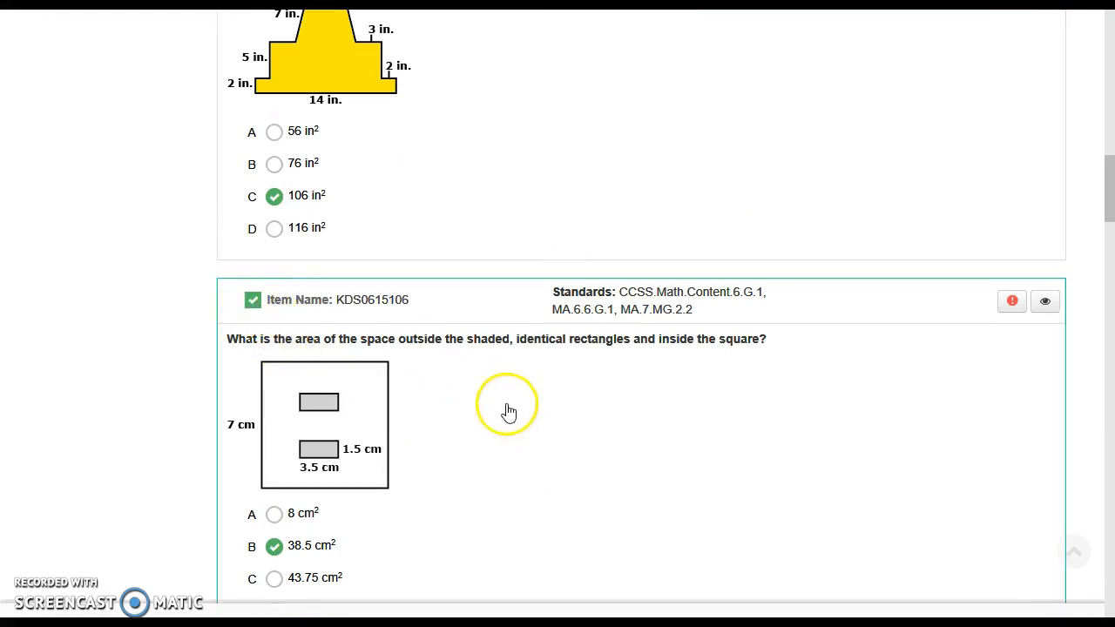
pyautogui.scroll(15, 591, 448)
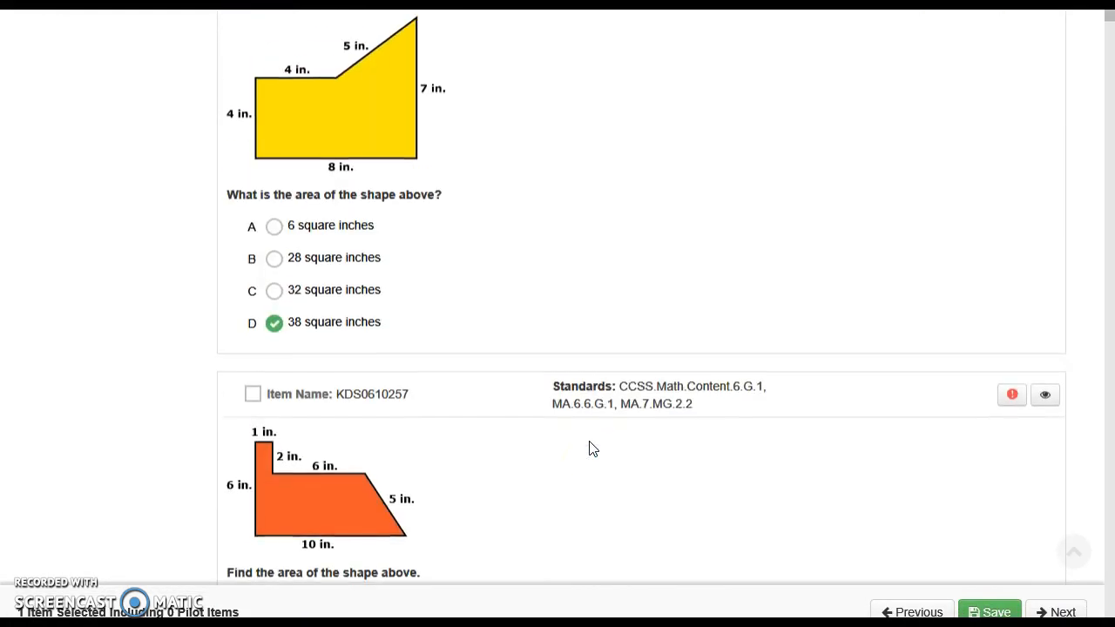
pyautogui.scroll(2, 459, 316)
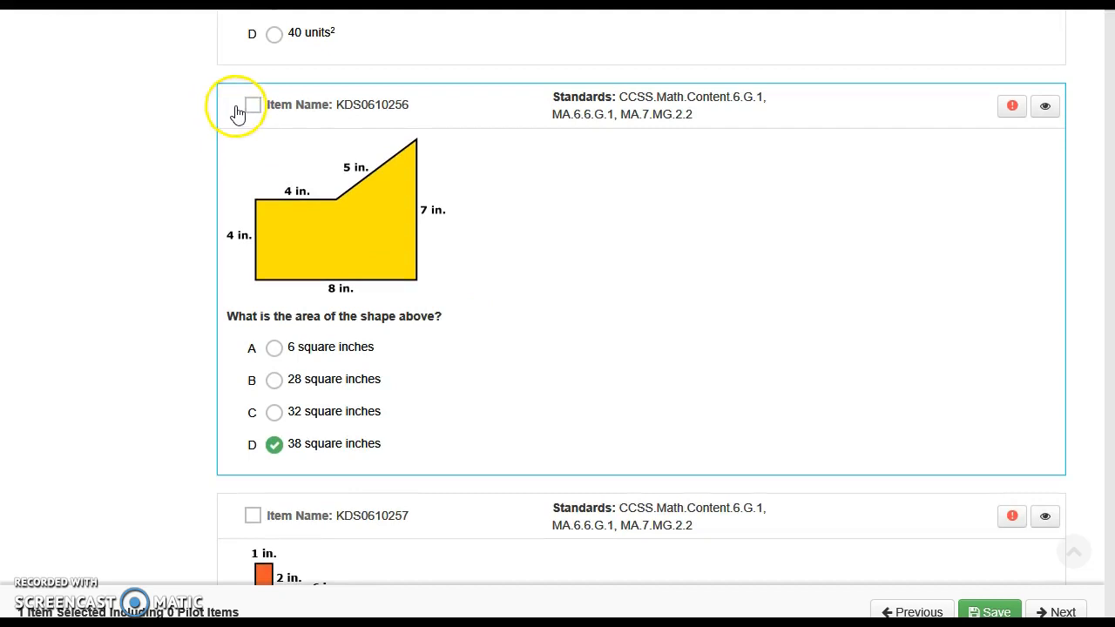
pyautogui.click(252, 105)
# Step: Switch the item type filter from MC to MR and set the Depth Of Knowledge filter to Level 1
pyautogui.scroll(10, 625, 307)
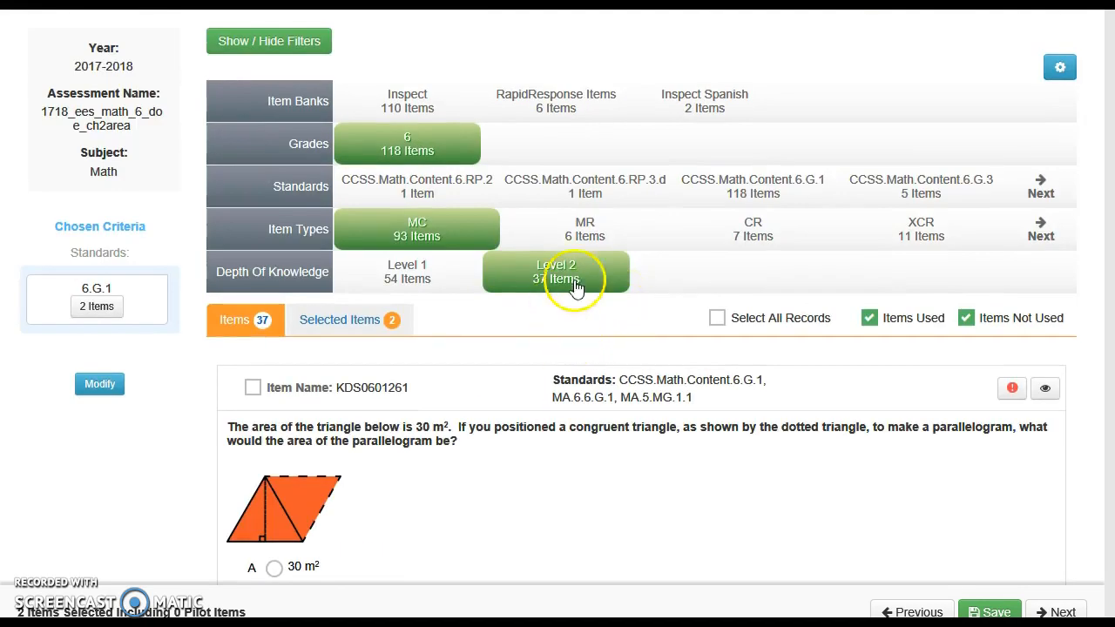
pyautogui.click(585, 231)
pyautogui.click(420, 236)
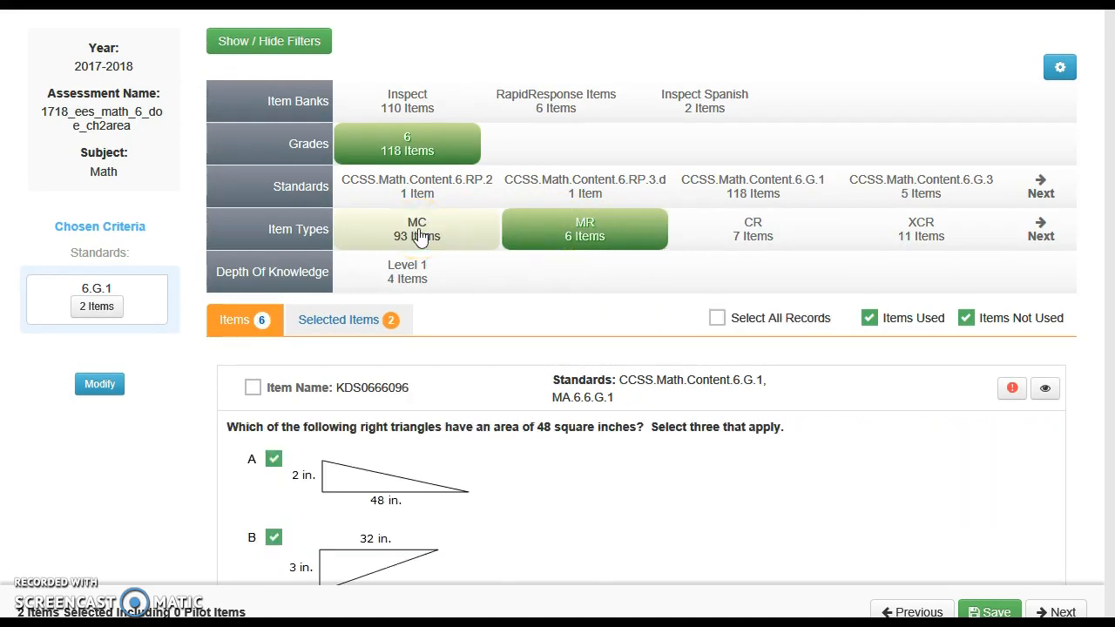
pyautogui.click(411, 278)
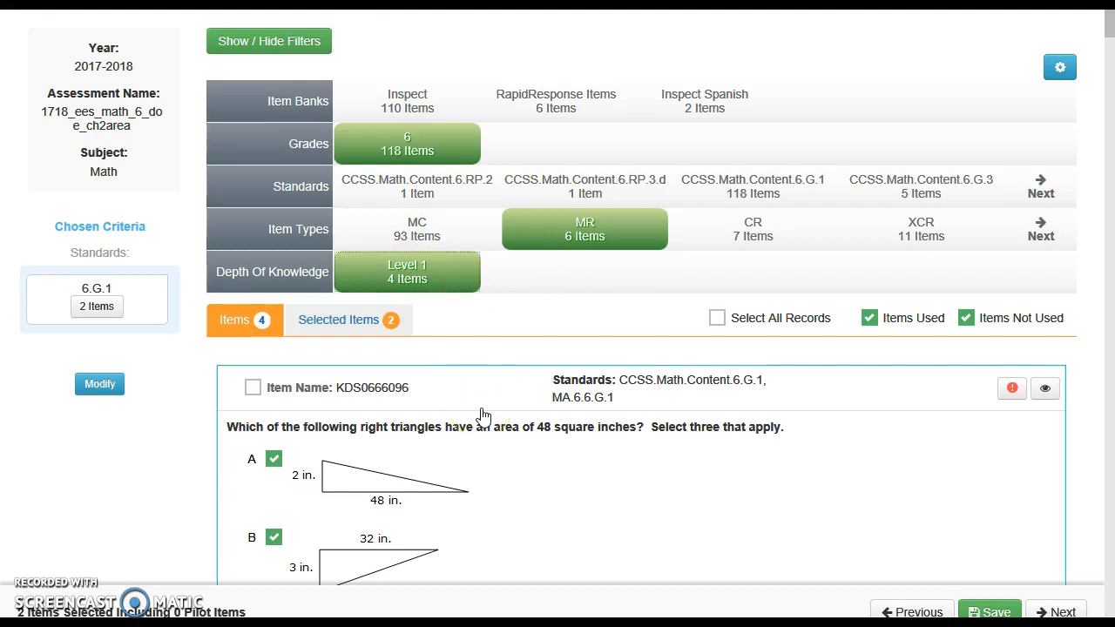
# Step: Add the right-triangle item KDS0666096 and the parallelogram item KDS0666150 to the assessment
pyautogui.scroll(-2, 483, 415)
pyautogui.click(252, 269)
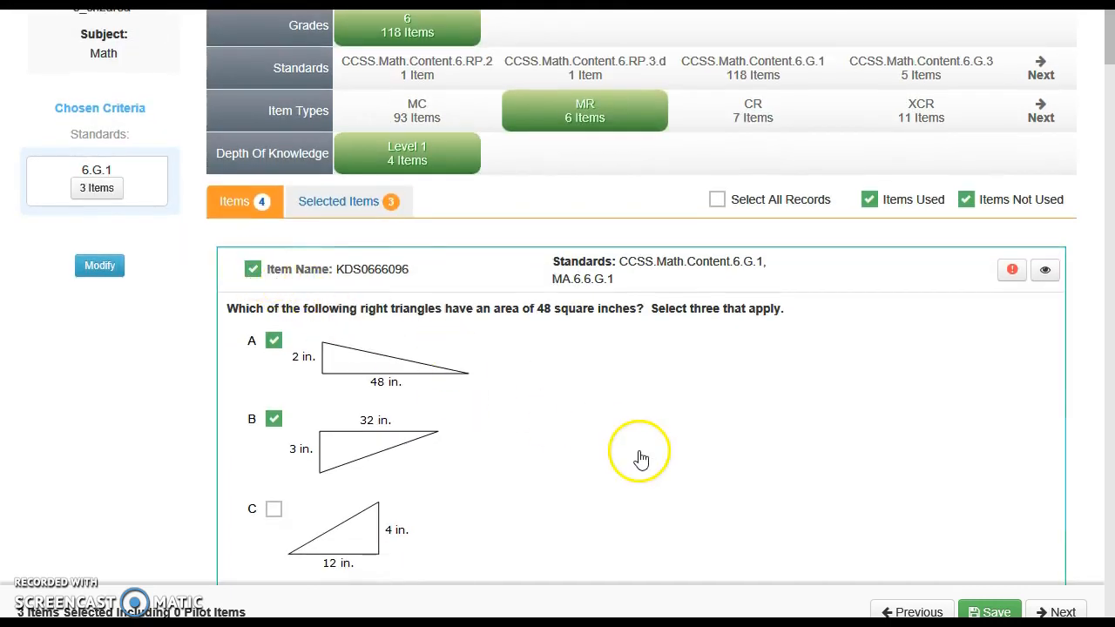
pyautogui.scroll(-4, 642, 460)
pyautogui.scroll(-12, 641, 460)
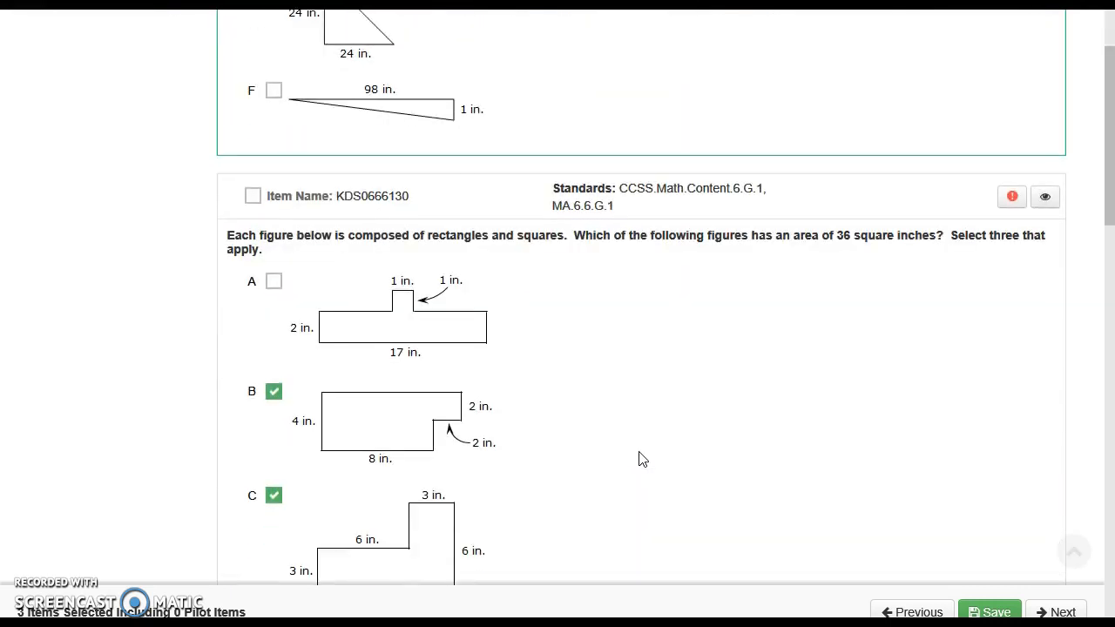
pyautogui.scroll(-2, 641, 460)
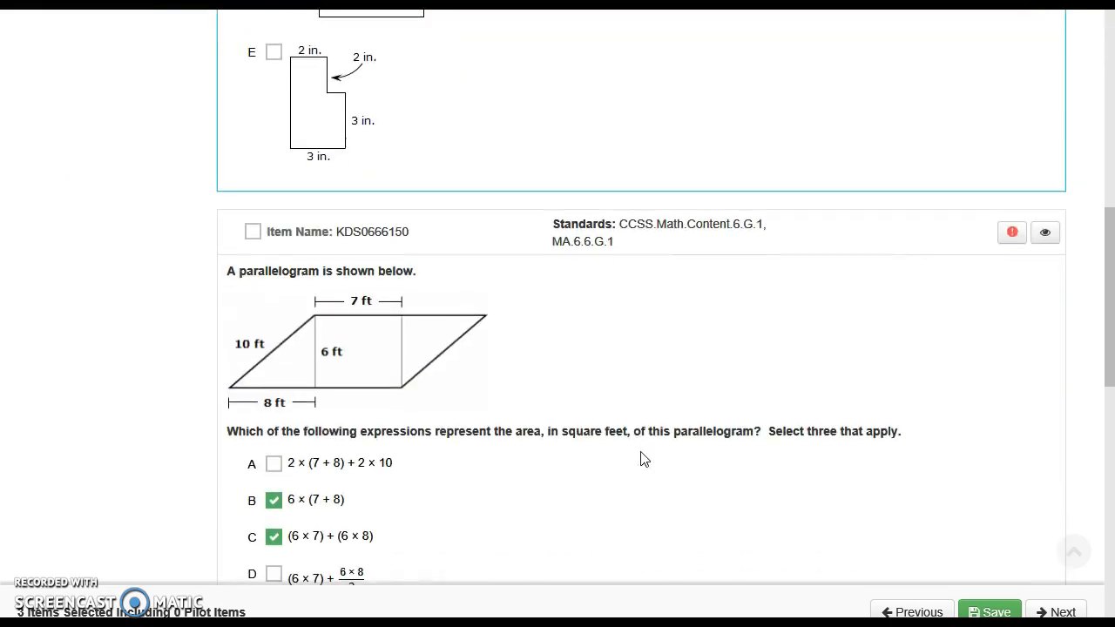
pyautogui.click(253, 113)
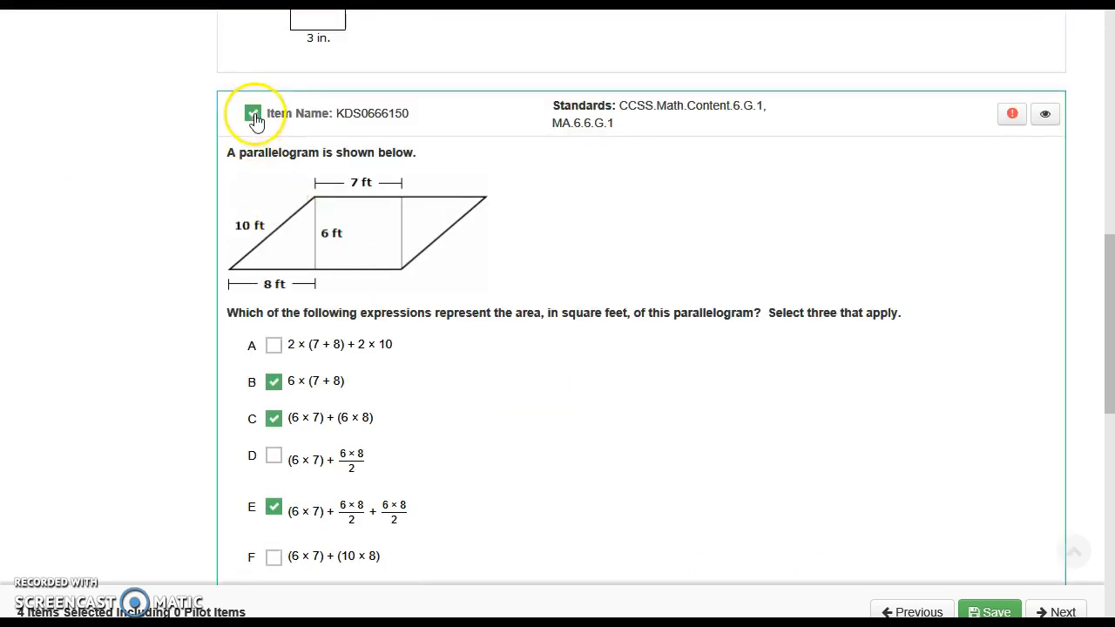
# Step: Switch the item type filter from MR to CR and set the Depth Of Knowledge filter to Level 3
pyautogui.scroll(15, 584, 371)
pyautogui.scroll(6, 588, 370)
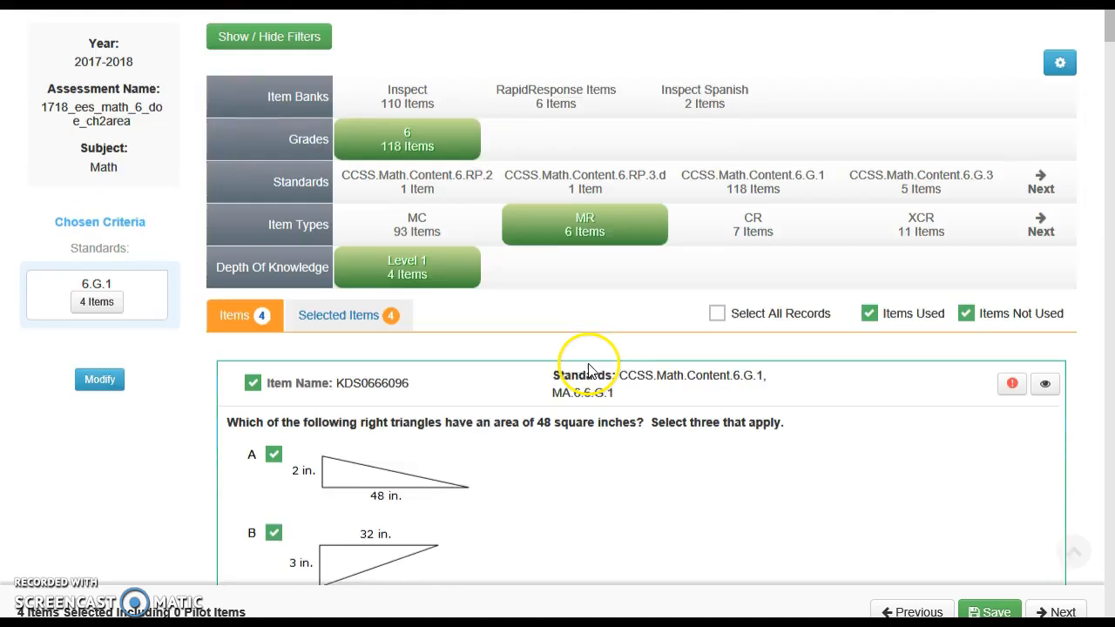
pyautogui.click(754, 235)
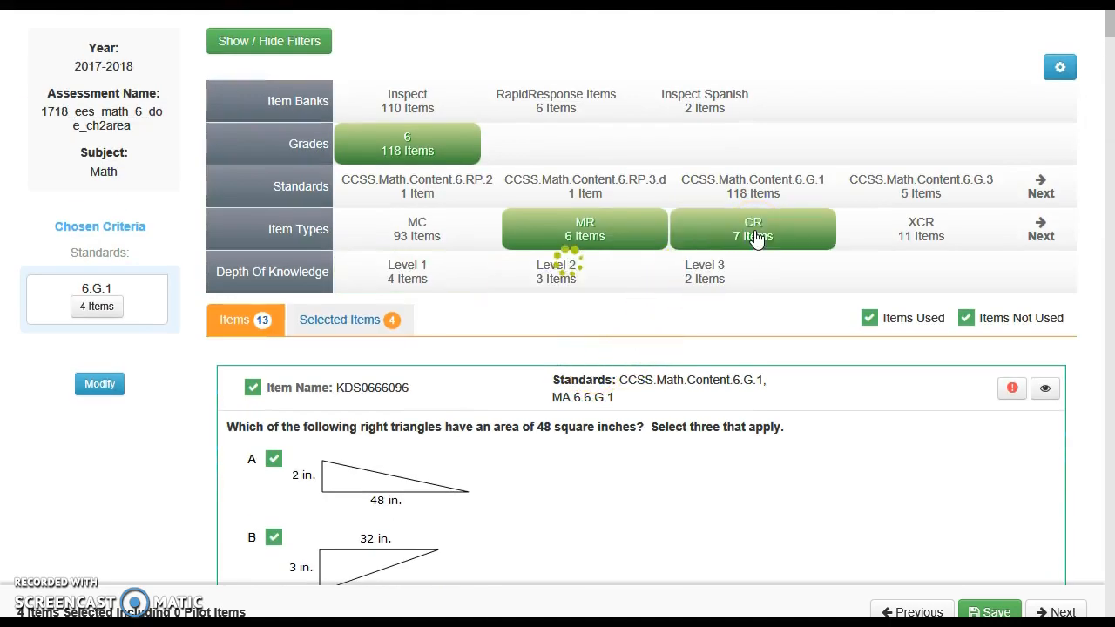
pyautogui.click(588, 237)
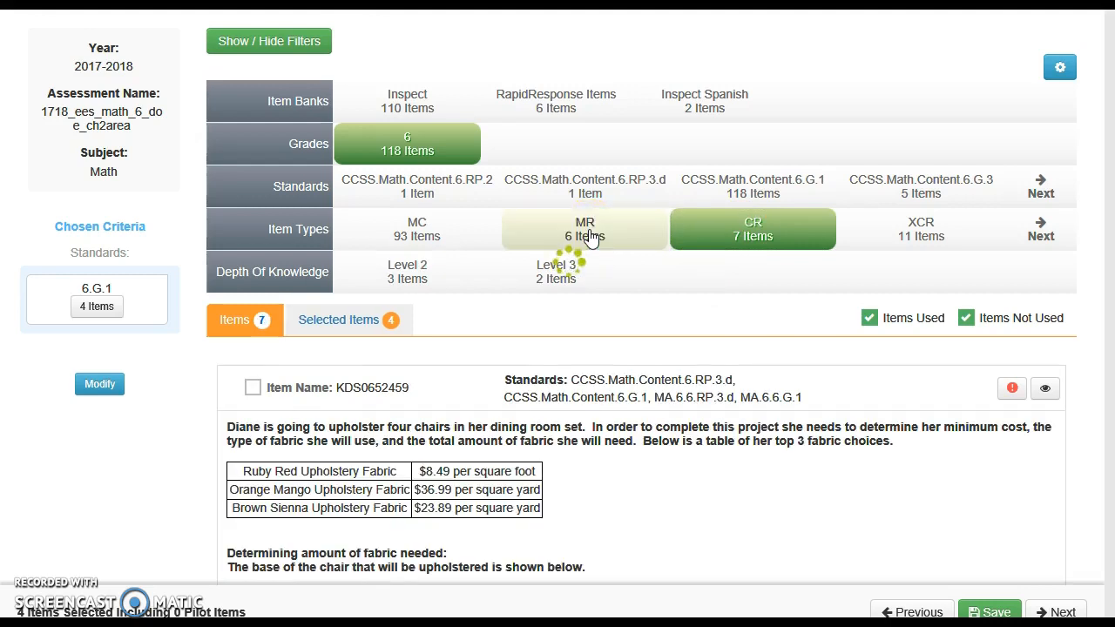
pyautogui.click(555, 277)
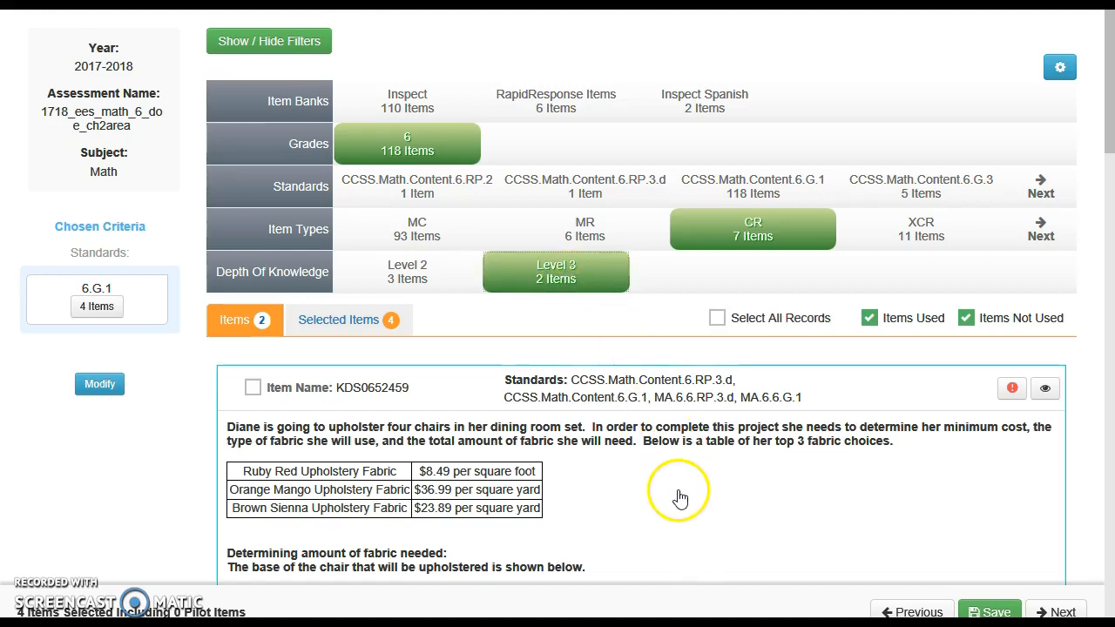
# Step: Add the chair upholstery item KDS0652459 to the assessment
pyautogui.scroll(-3, 678, 492)
pyautogui.scroll(-2, 678, 492)
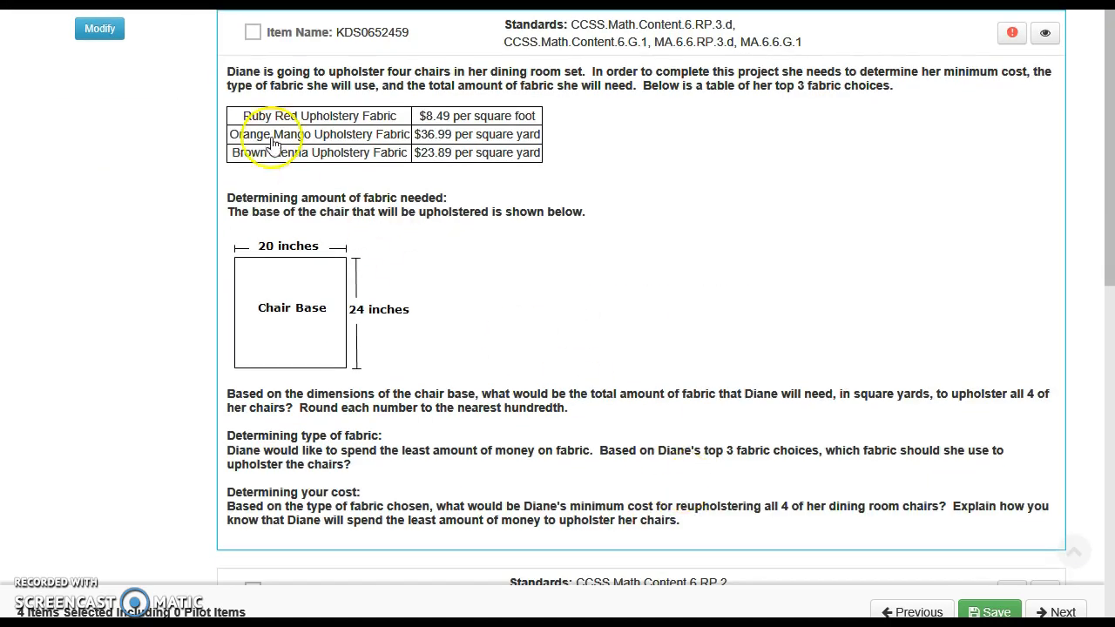
pyautogui.click(253, 33)
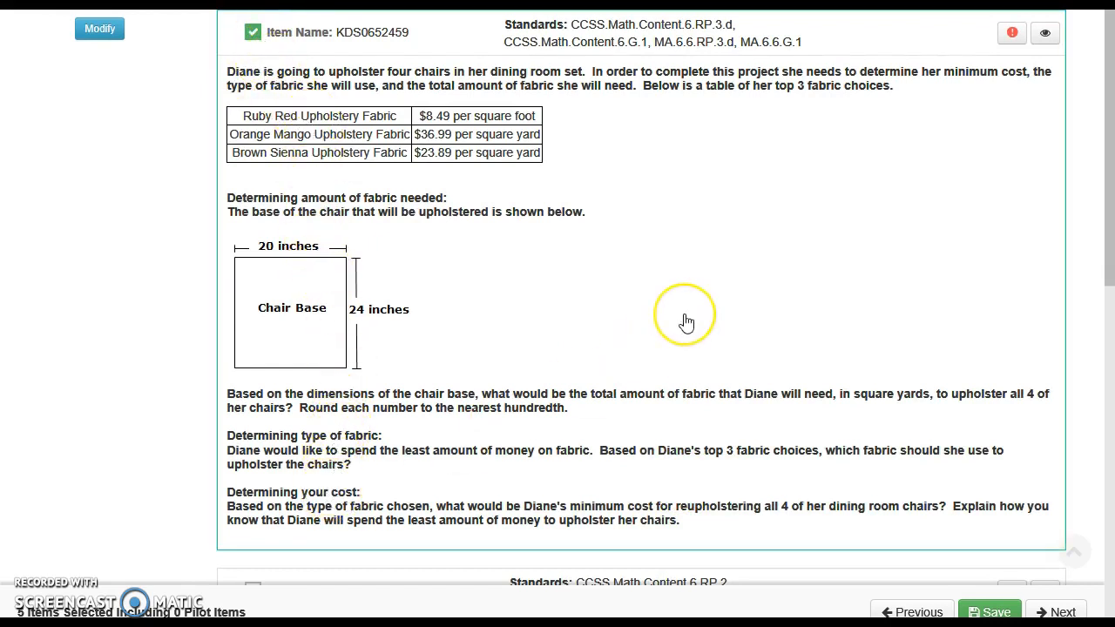
# Step: Switch the Depth Of Knowledge filter from Level 3 to Level 2 and add the triangle-and-parallelogram item KDS0653490 to the assessment
pyautogui.scroll(4, 686, 323)
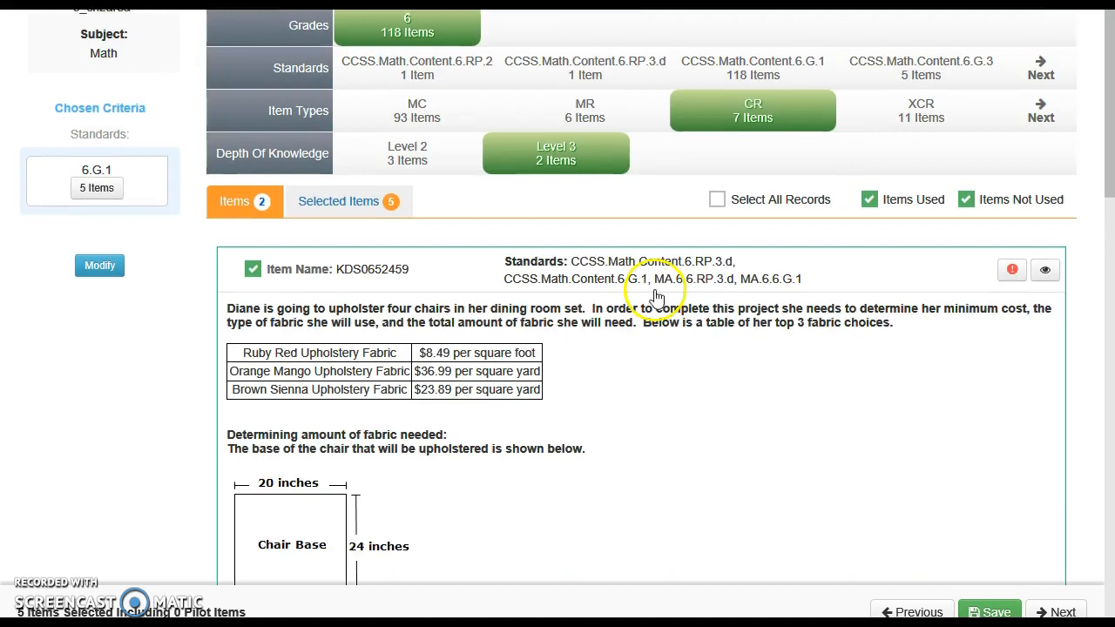
pyautogui.click(411, 162)
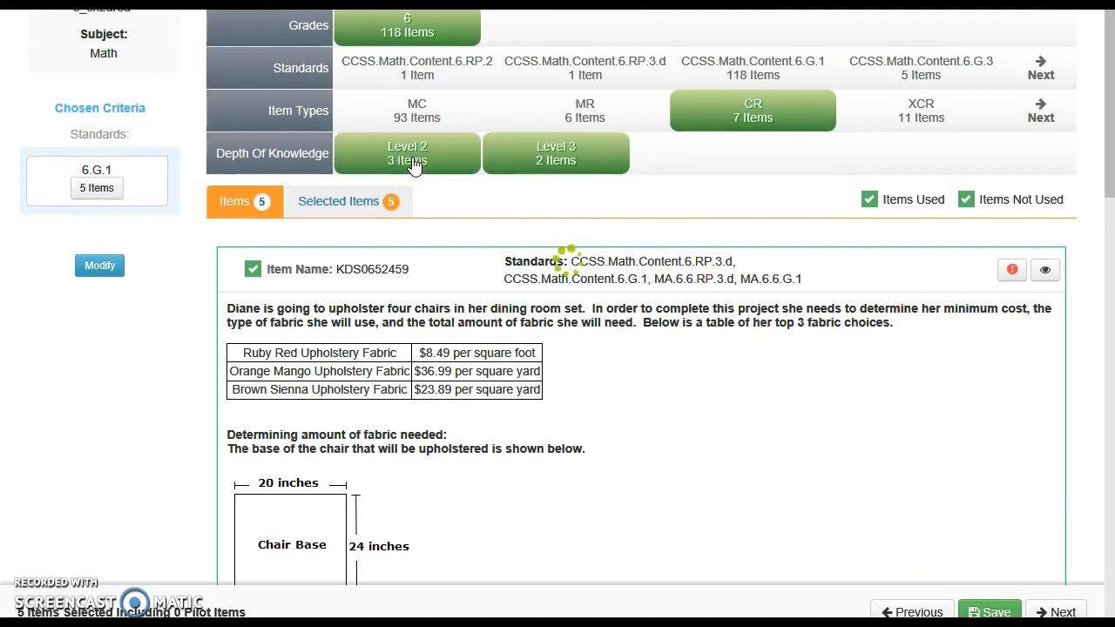
pyautogui.click(540, 164)
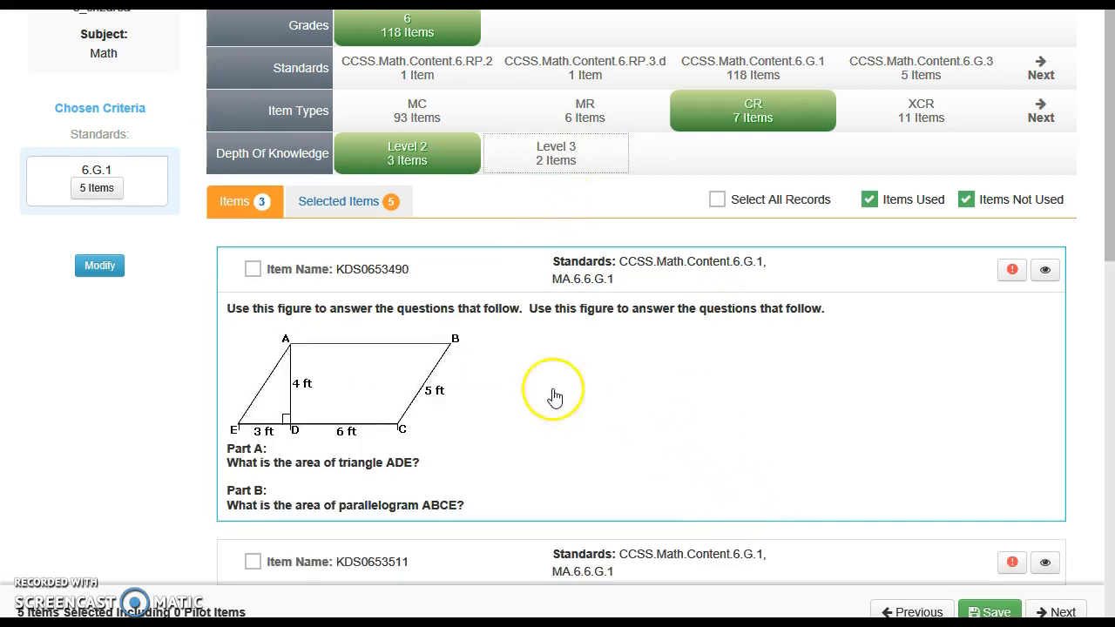
pyautogui.click(252, 269)
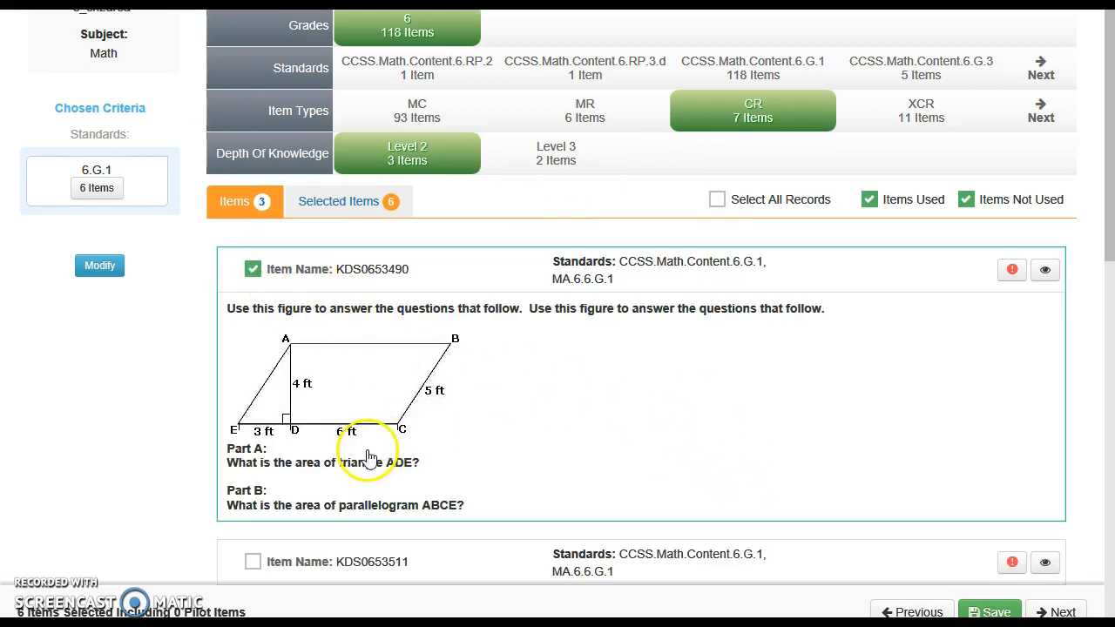
# Step: Switch the item type filter from CR to XCR and set the Depth Of Knowledge filter to Level 2
pyautogui.scroll(2, 673, 452)
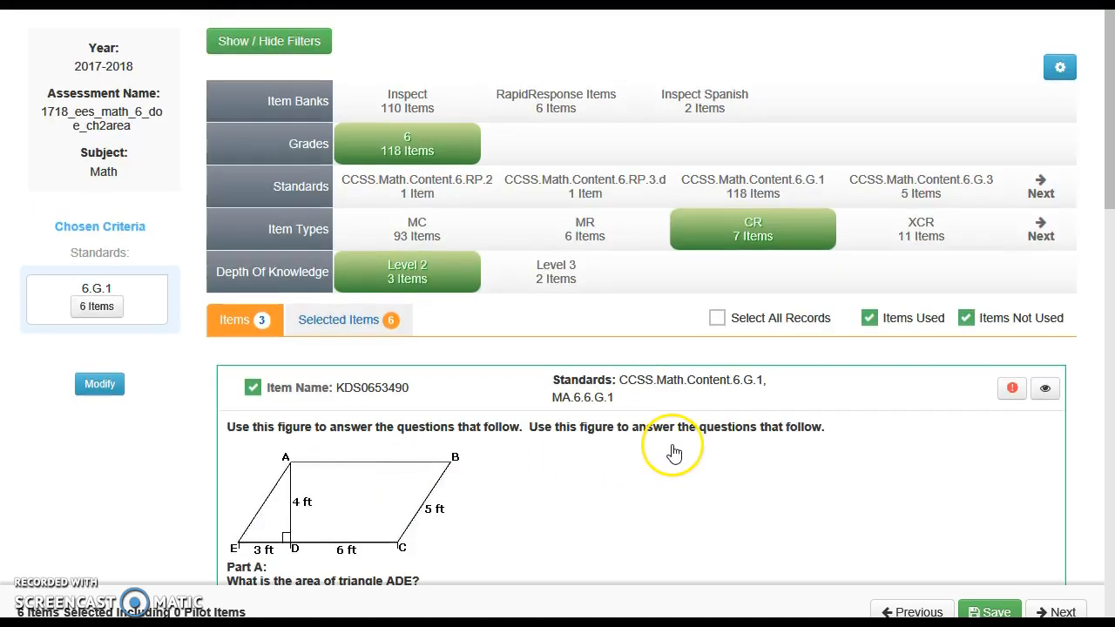
pyautogui.click(926, 235)
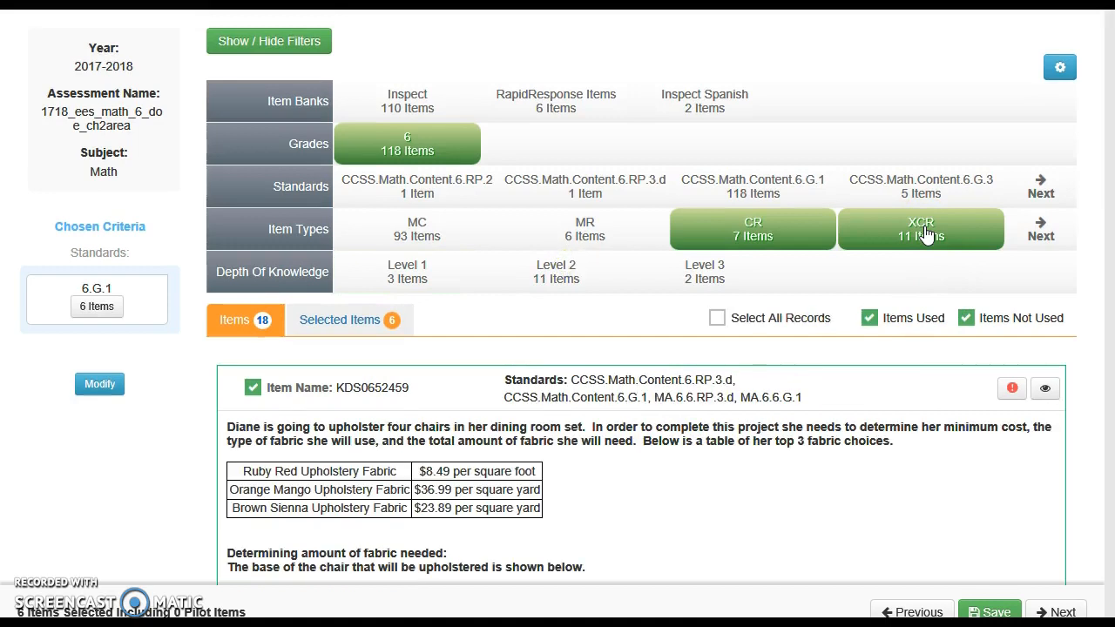
pyautogui.click(750, 231)
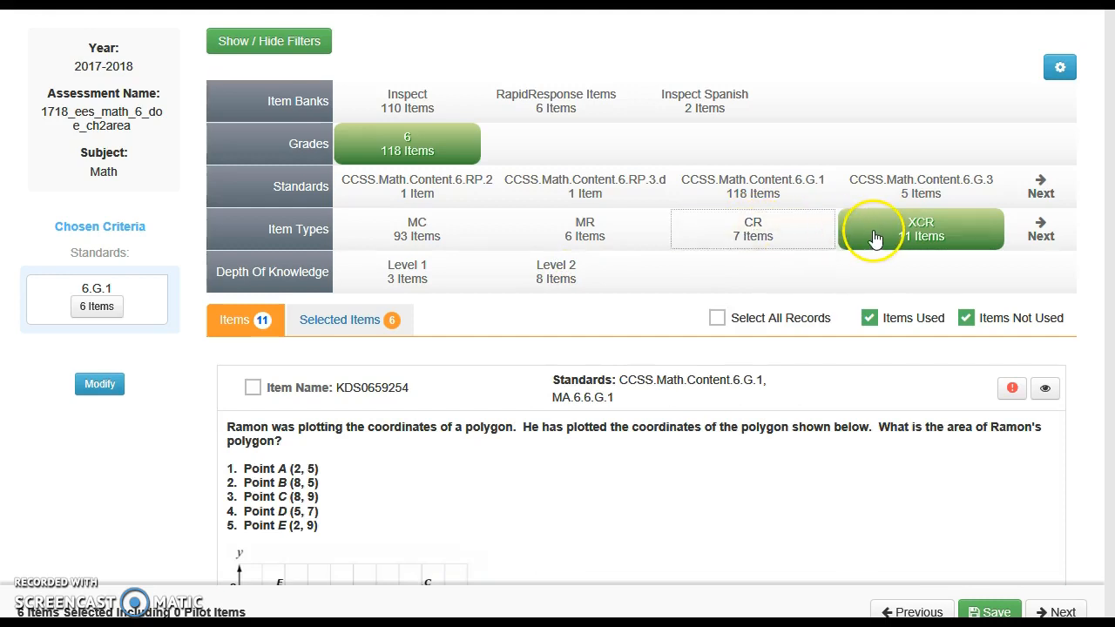
pyautogui.click(565, 279)
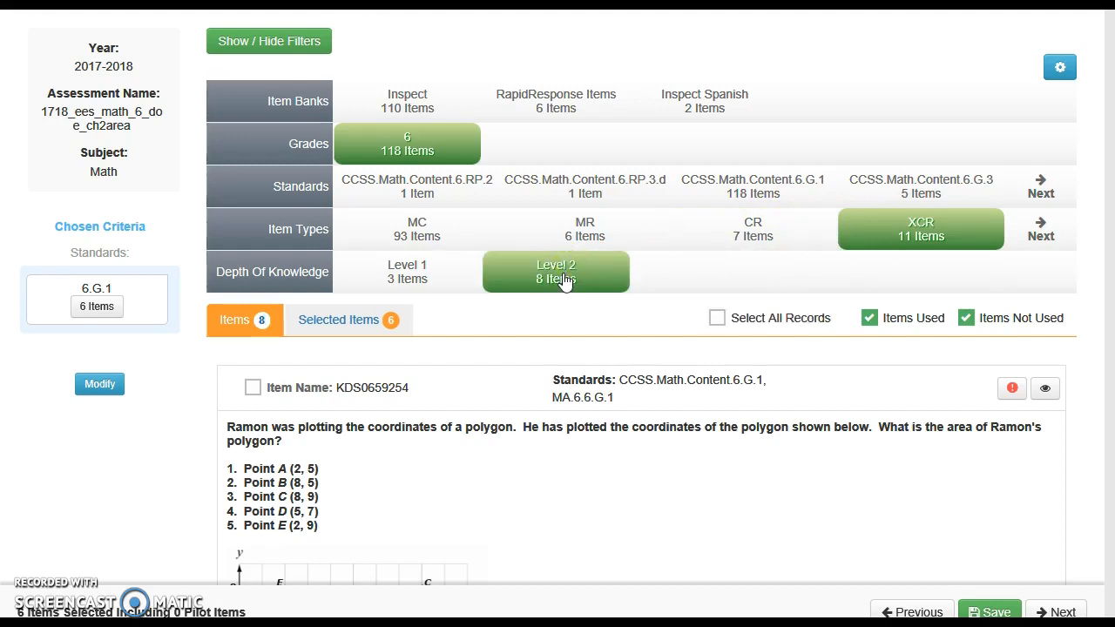
# Step: Add the plotted-polygon item KDS0659254 and the backyard sod item KDS0659266 to the assessment
pyautogui.scroll(-3, 618, 493)
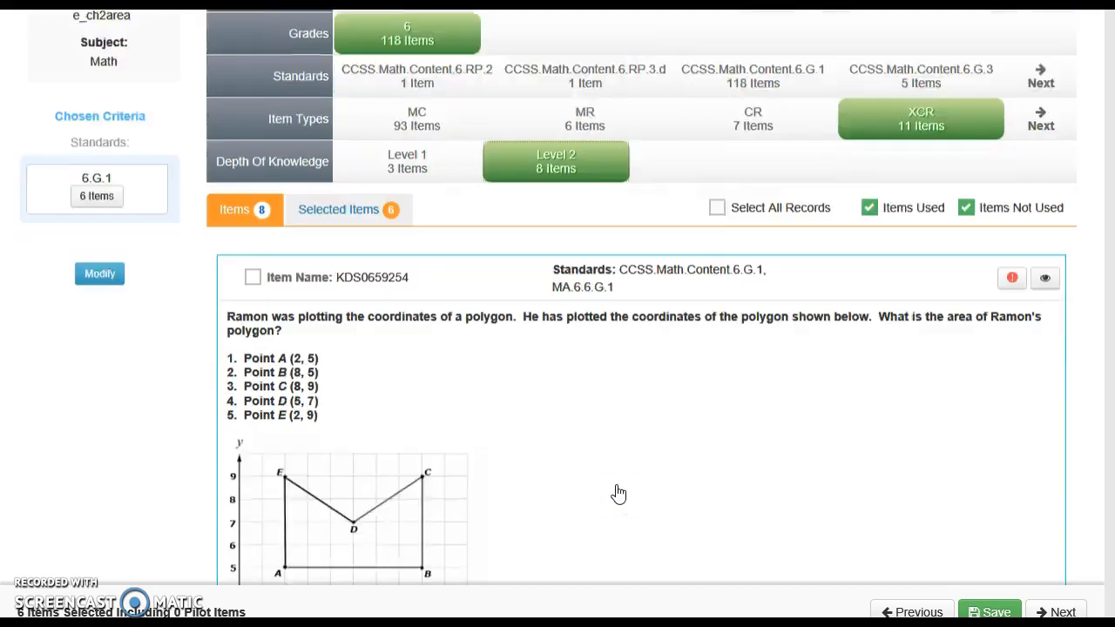
pyautogui.click(254, 152)
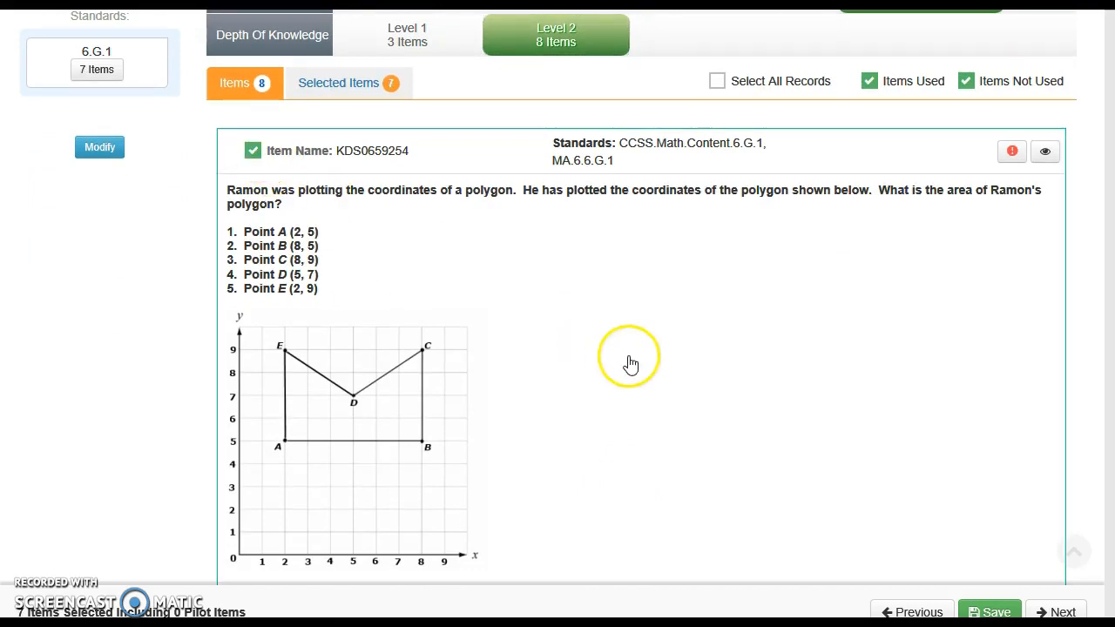
pyautogui.scroll(-15, 630, 363)
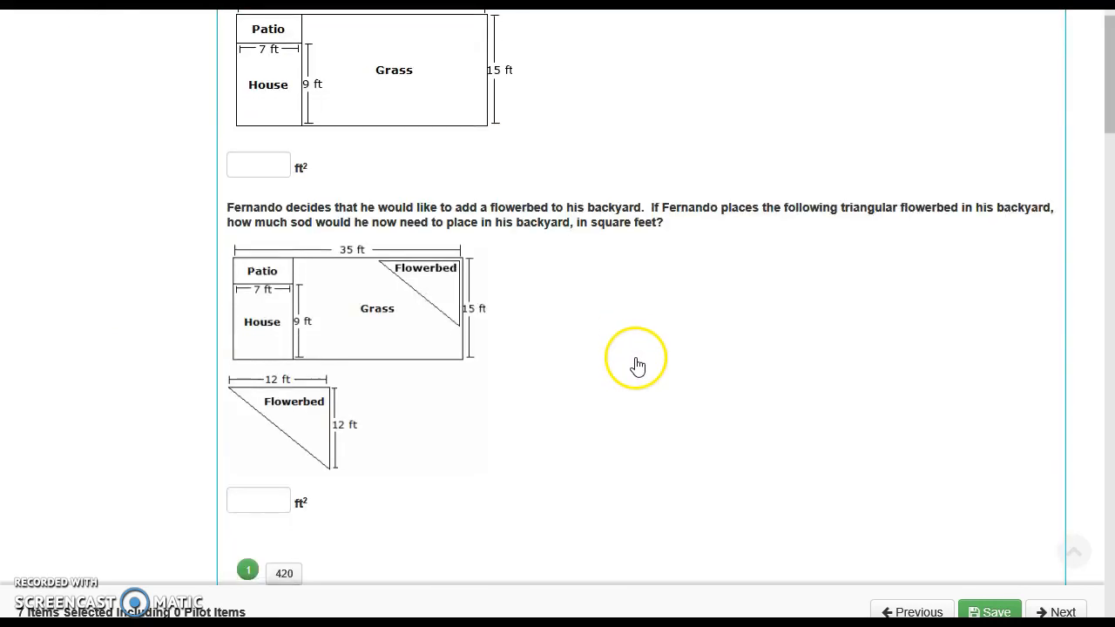
pyautogui.scroll(2, 636, 365)
pyautogui.click(252, 40)
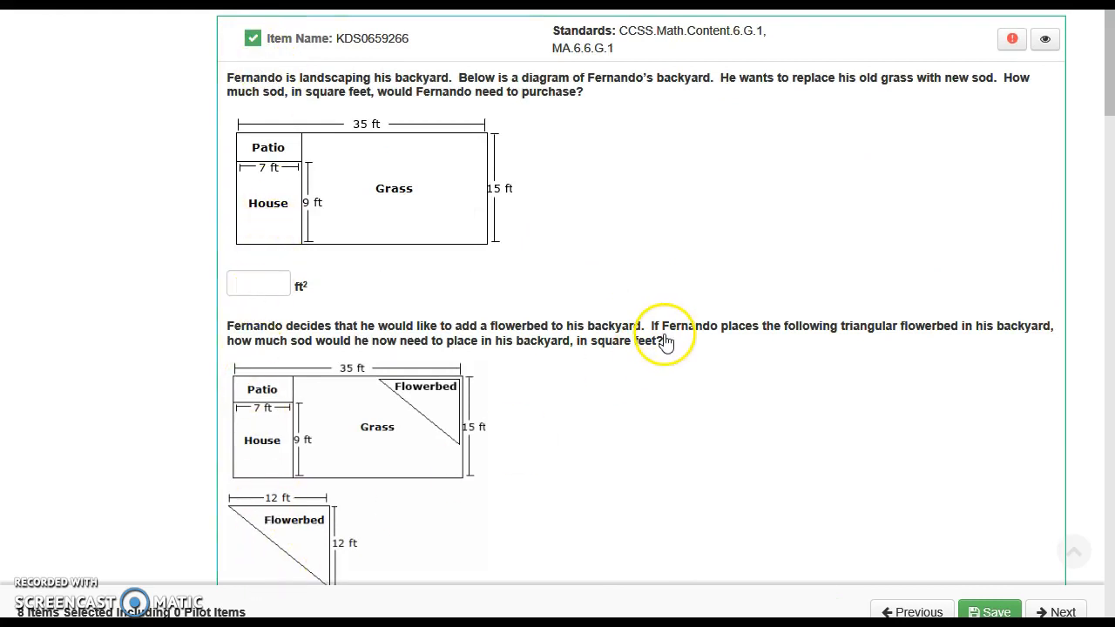
# Step: Continue to the assessment's Summary stage and review the items' standards, correct answers, points and DOK levels
pyautogui.scroll(15, 664, 339)
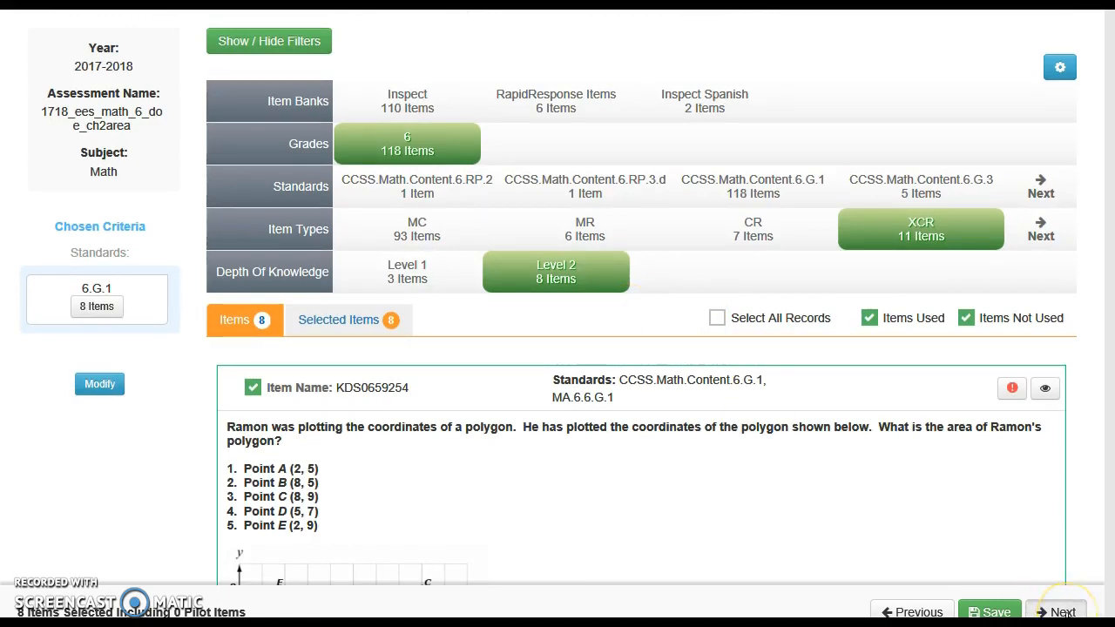
pyautogui.click(1067, 613)
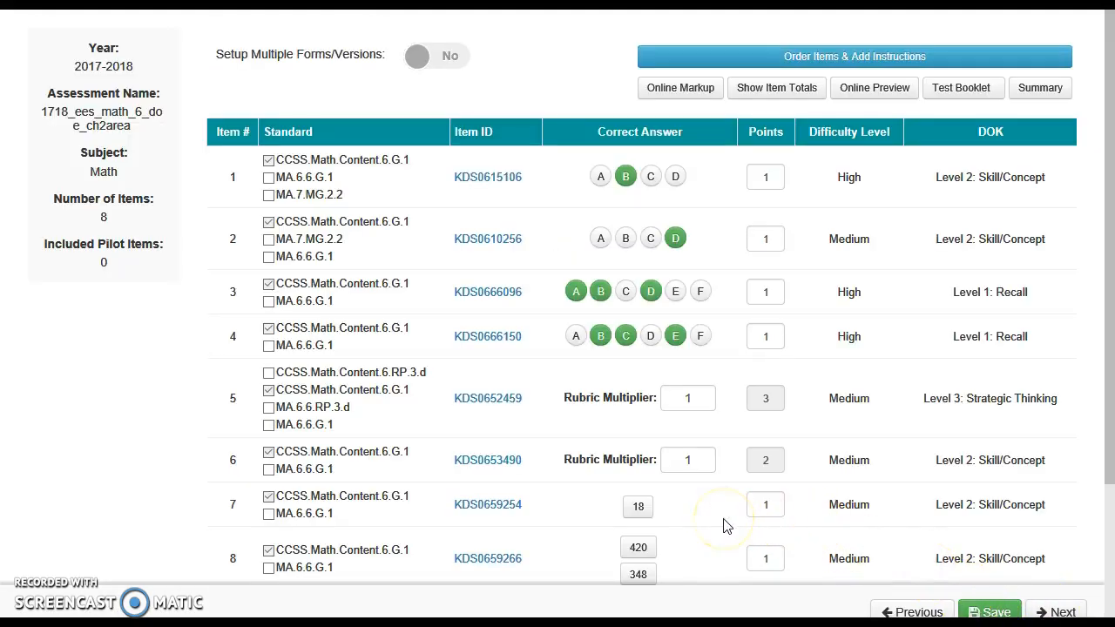
pyautogui.scroll(-2, 727, 526)
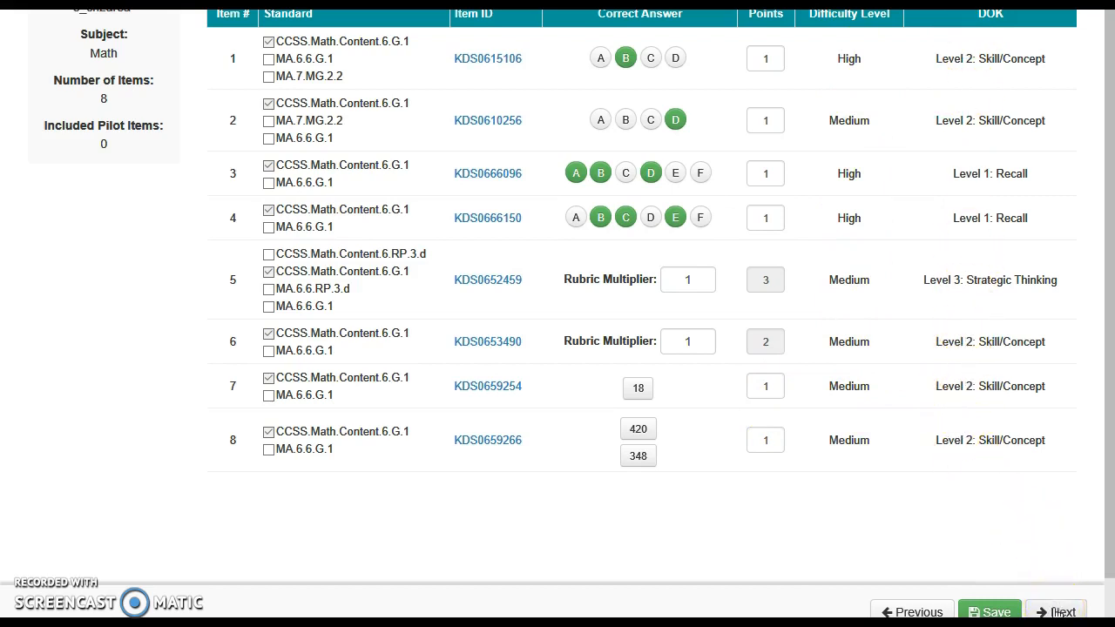
pyautogui.scroll(2, 1020, 534)
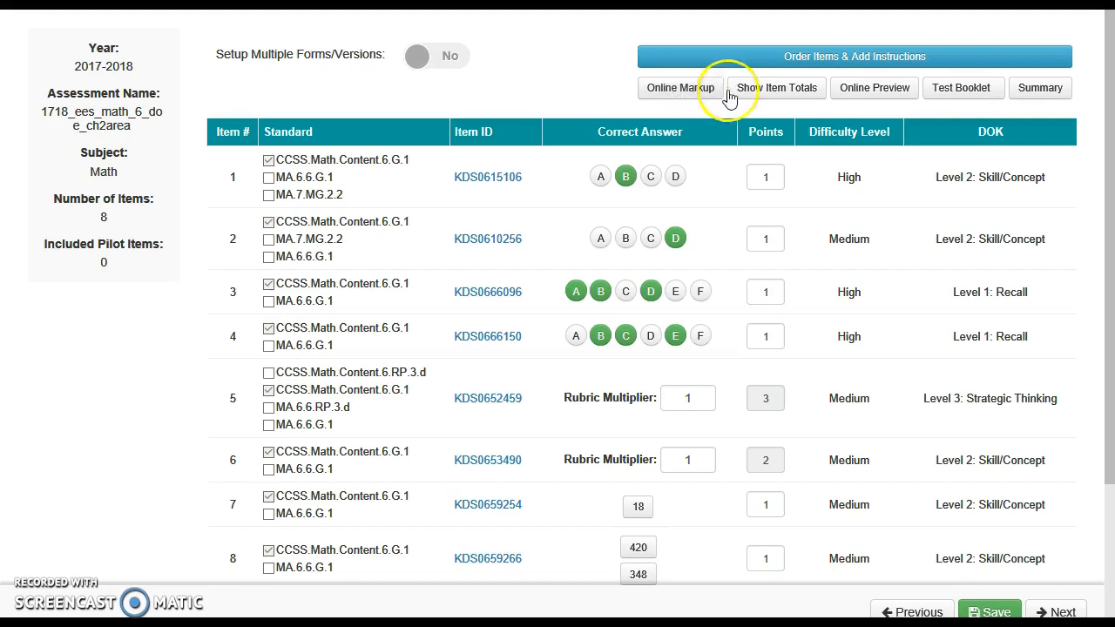
# Step: Open the online preview of the assessment and page through its items to check how students see them
pyautogui.click(861, 90)
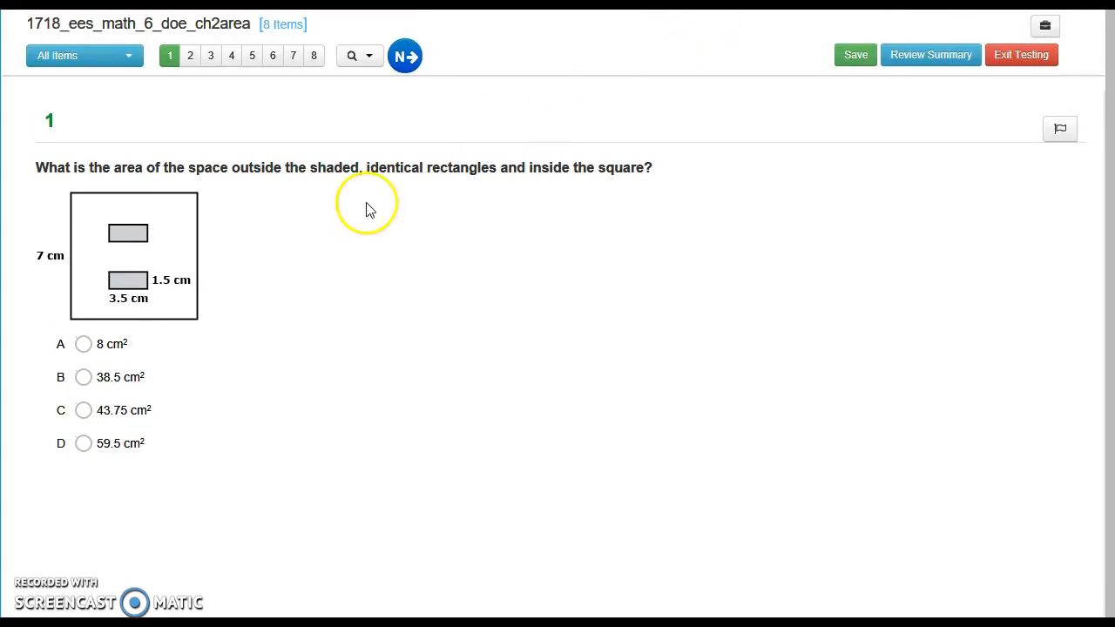
pyautogui.click(405, 56)
pyautogui.click(445, 69)
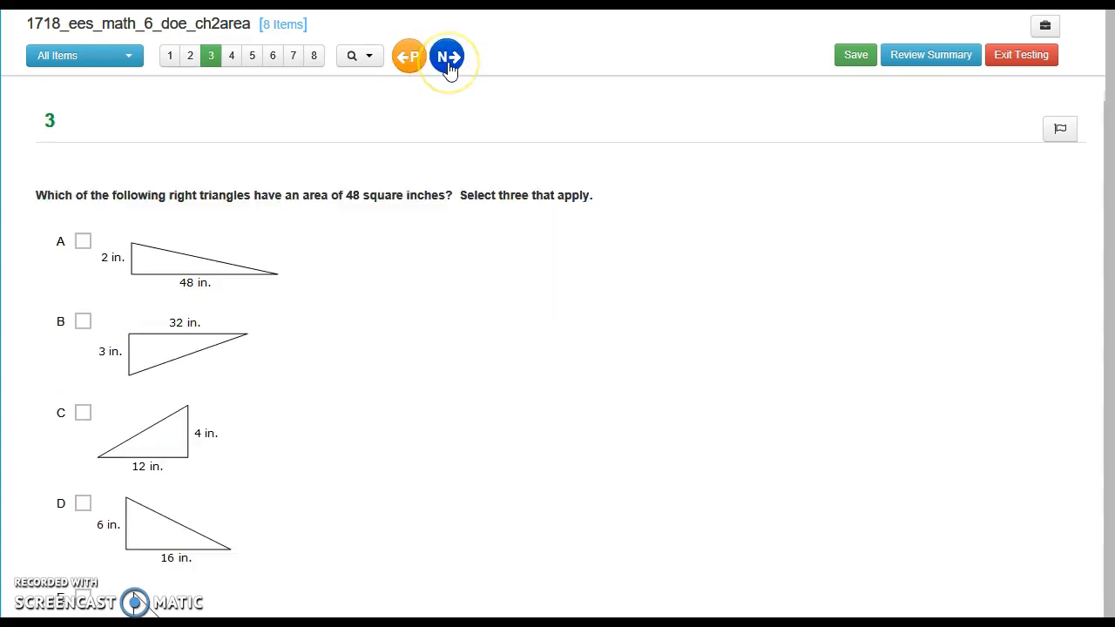
pyautogui.click(448, 61)
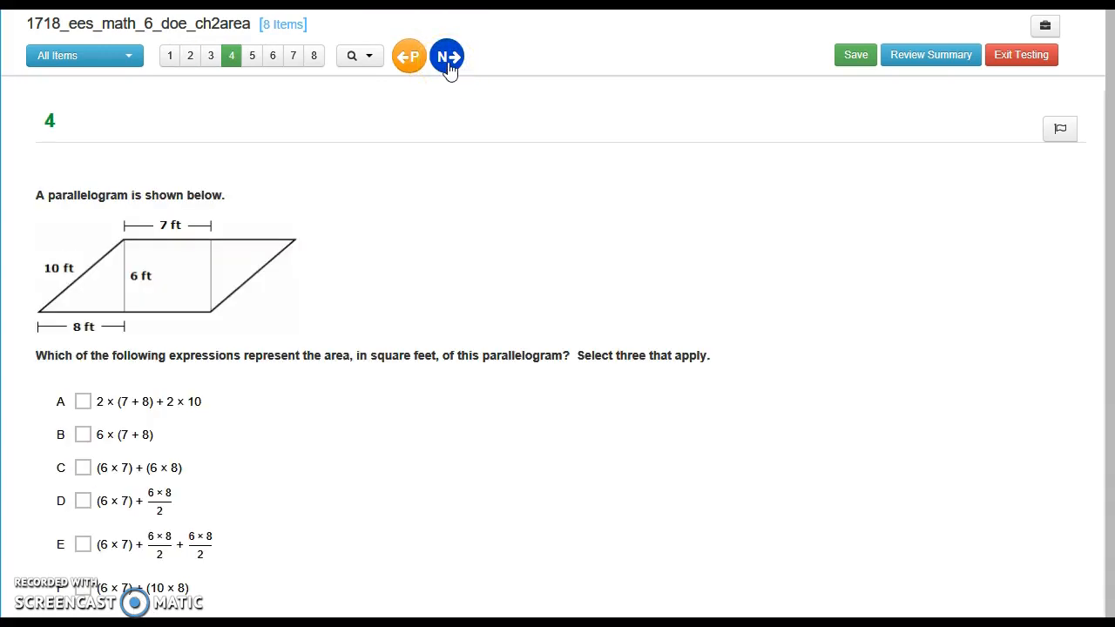
pyautogui.click(448, 61)
pyautogui.click(264, 485)
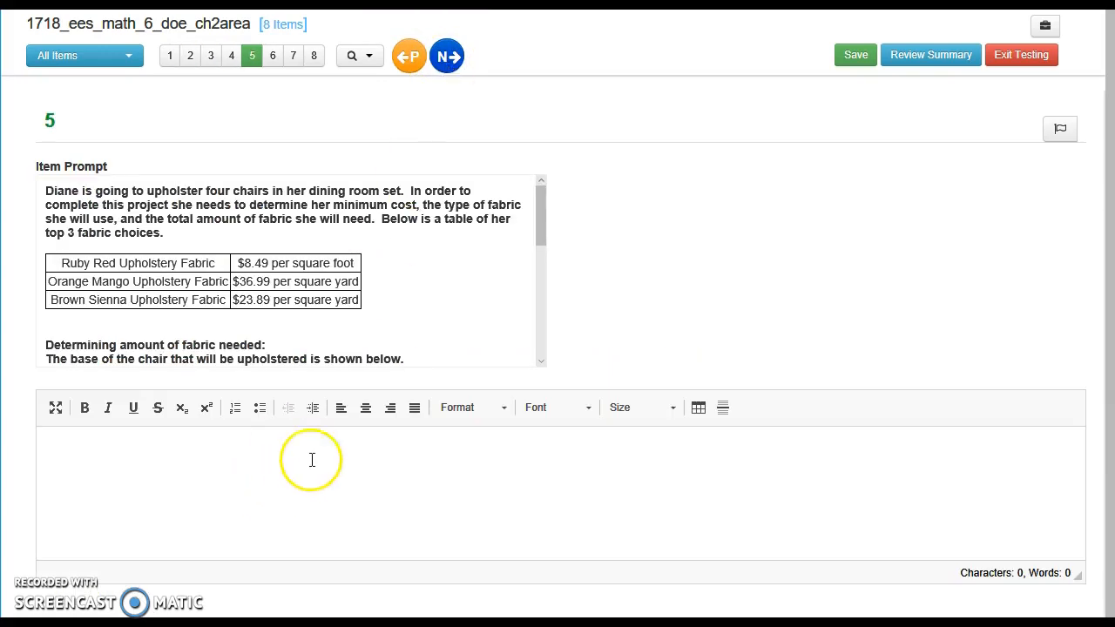
pyautogui.click(448, 54)
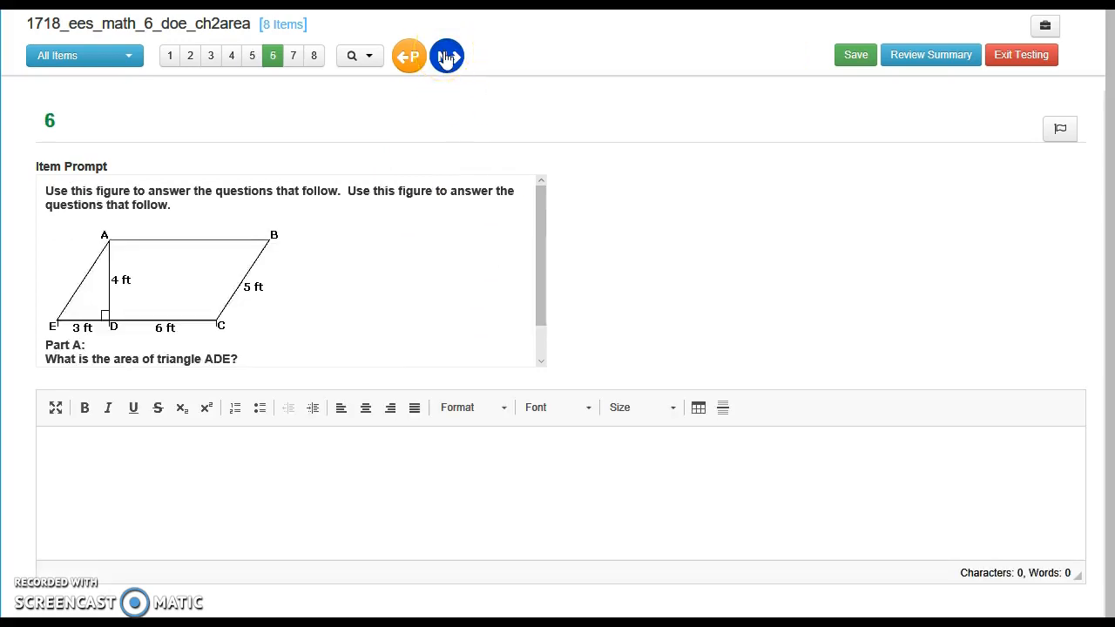
pyautogui.click(446, 58)
pyautogui.click(446, 58)
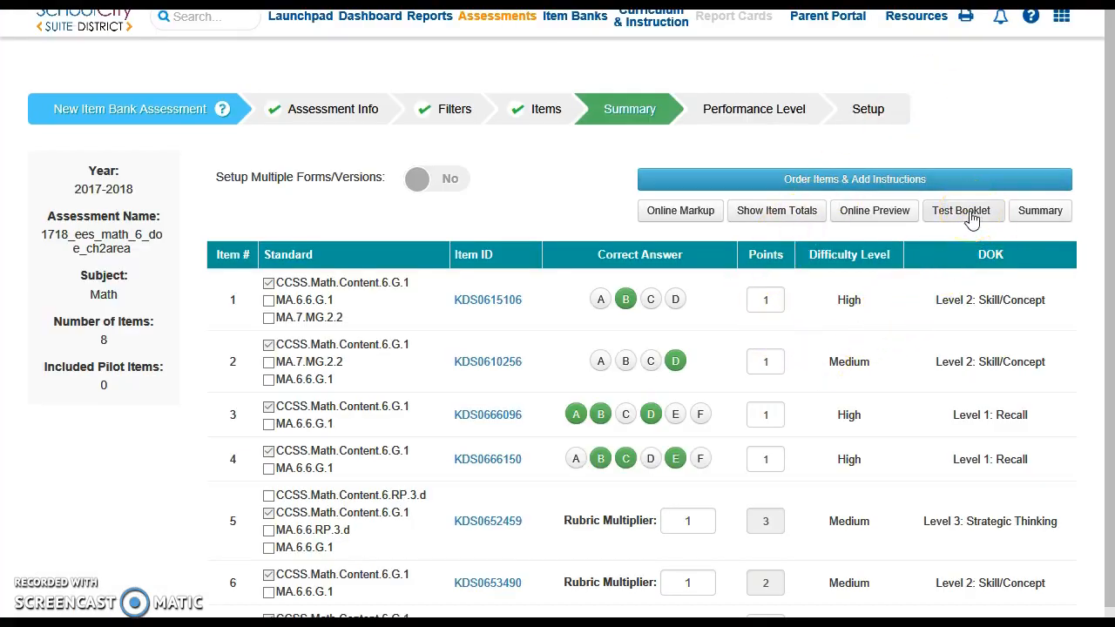
# Step: Open the assessment summary document, examine the answer choice rationales, rubrics and sample responses, and close it
pyautogui.click(1041, 215)
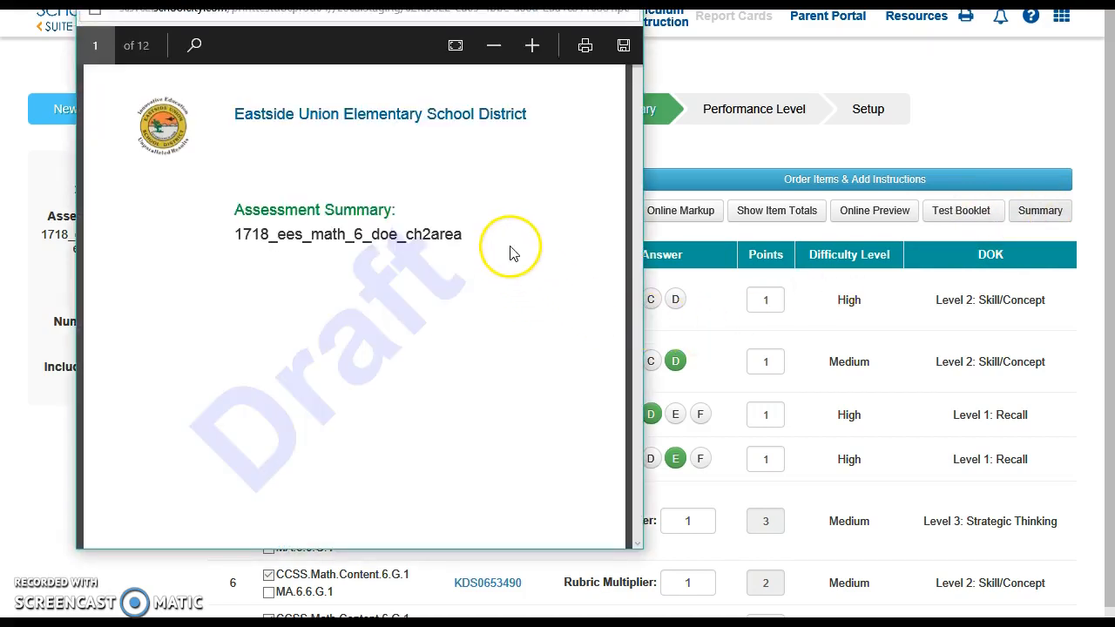
pyautogui.scroll(-10, 512, 253)
pyautogui.scroll(-10, 512, 253)
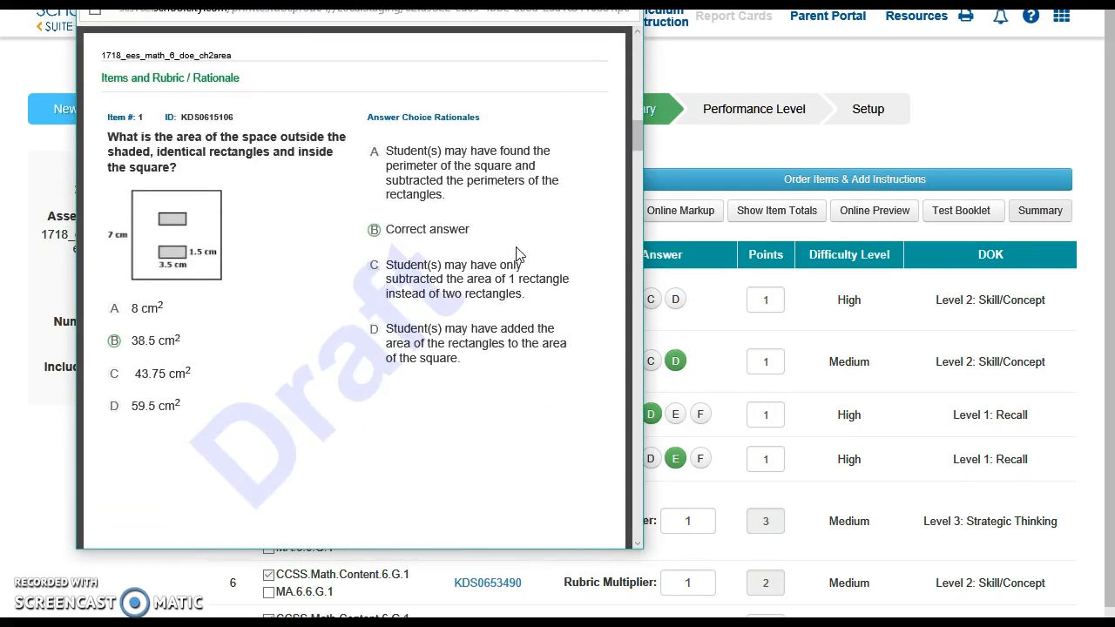
pyautogui.scroll(-10, 518, 254)
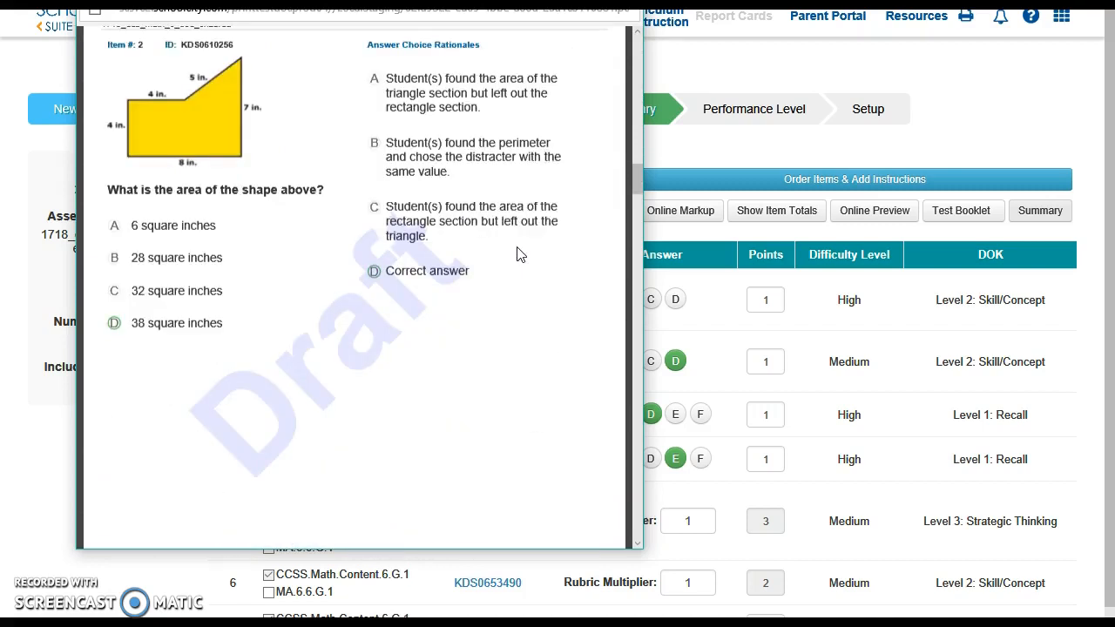
pyautogui.scroll(-10, 520, 253)
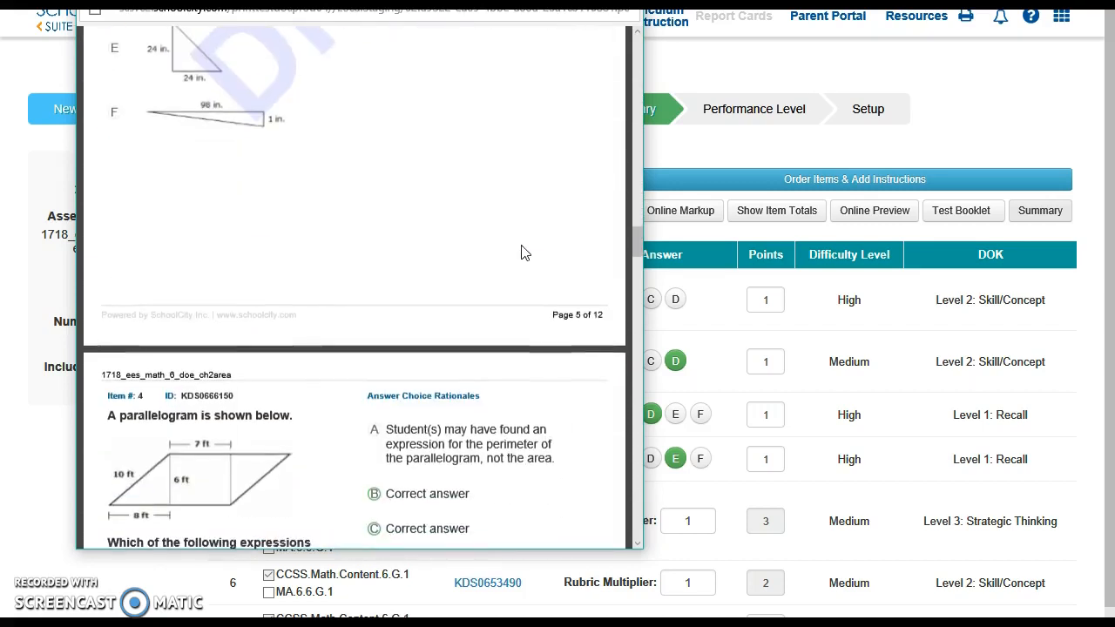
pyautogui.scroll(-5, 525, 253)
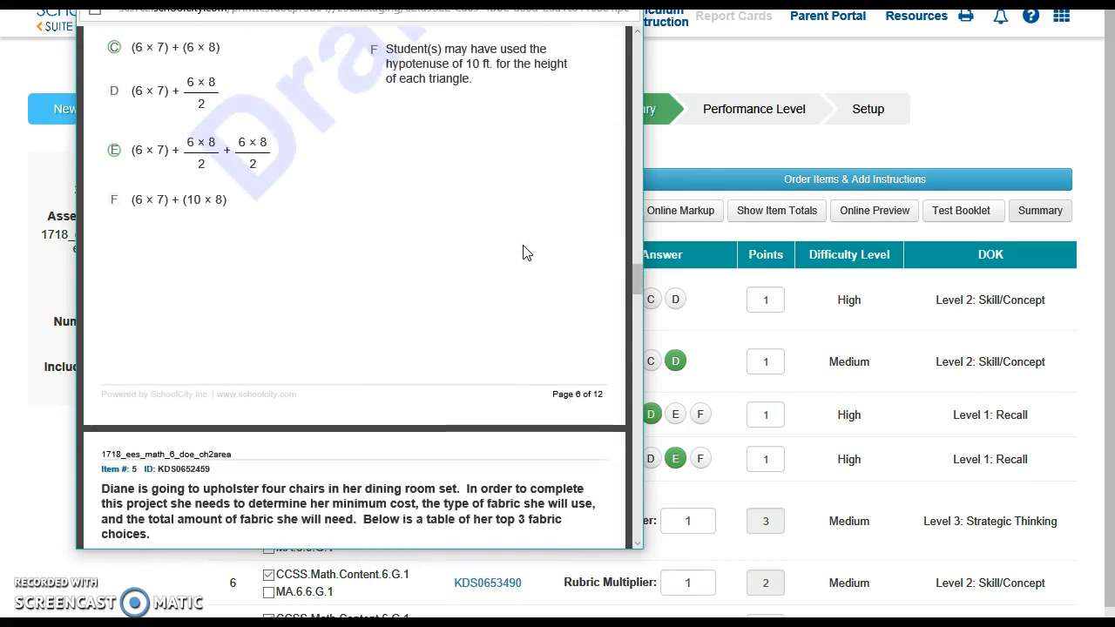
pyautogui.scroll(-10, 523, 252)
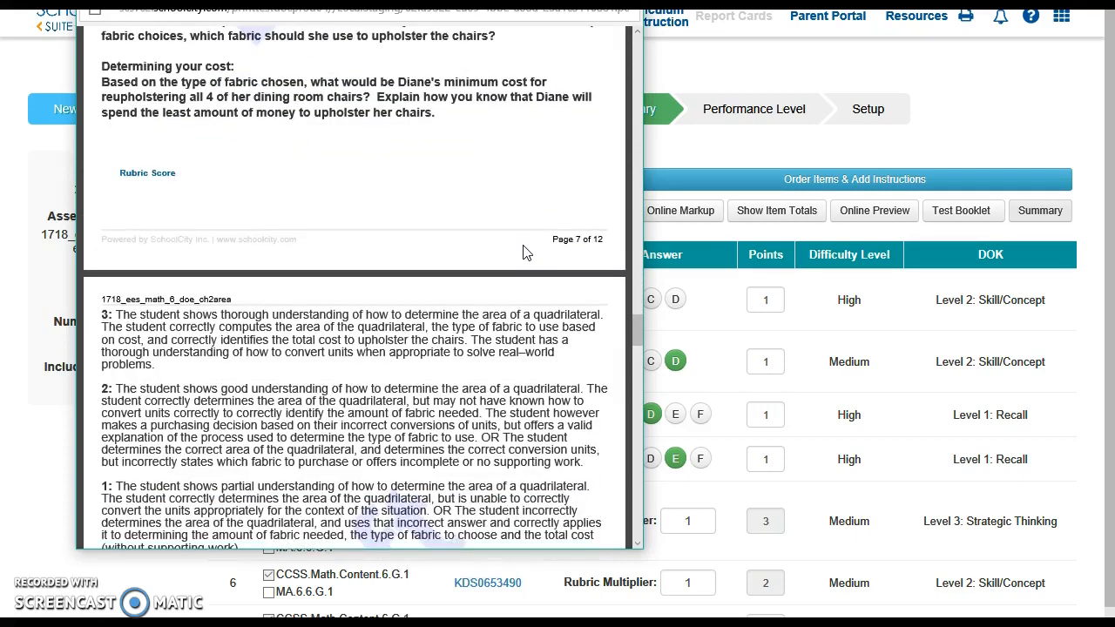
pyautogui.scroll(-3, 523, 253)
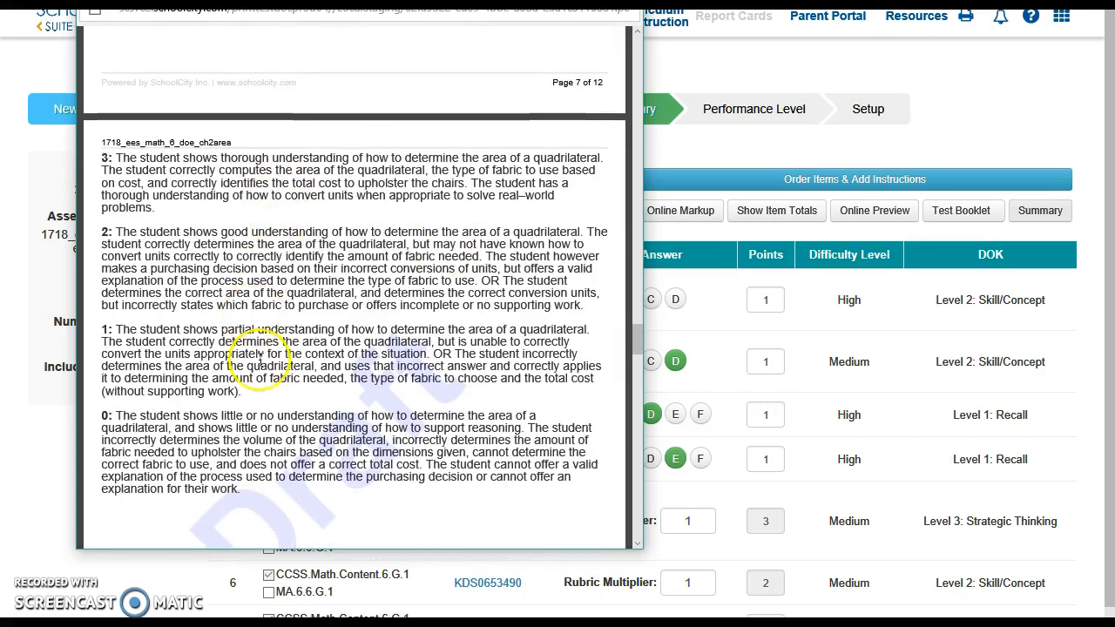
pyautogui.scroll(-6, 399, 367)
pyautogui.scroll(-10, 398, 366)
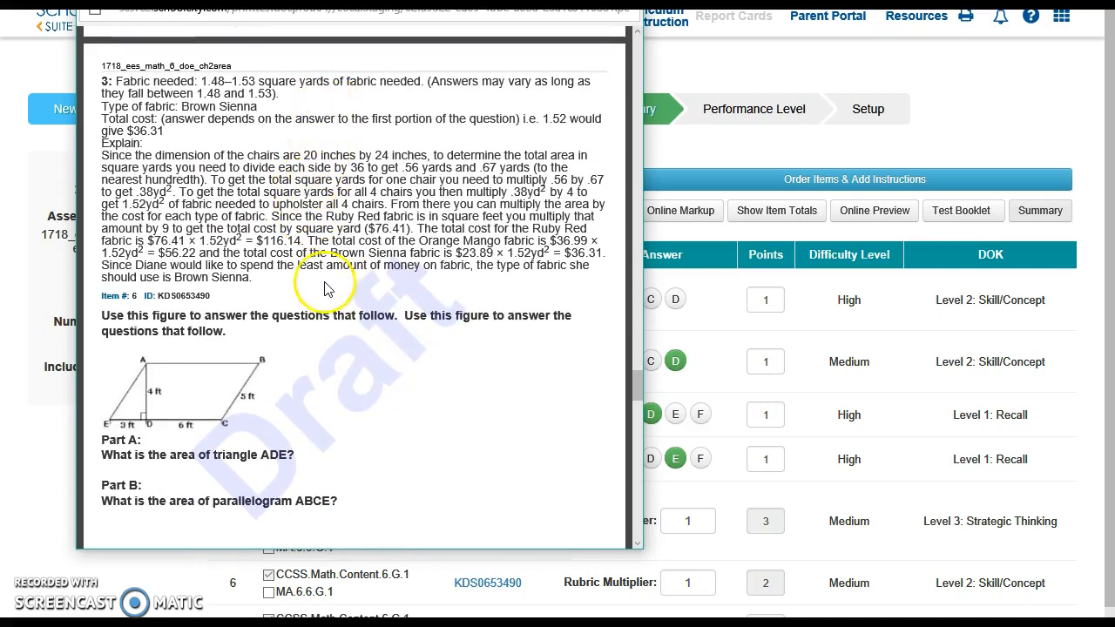
pyautogui.scroll(-6, 538, 361)
pyautogui.scroll(-15, 538, 361)
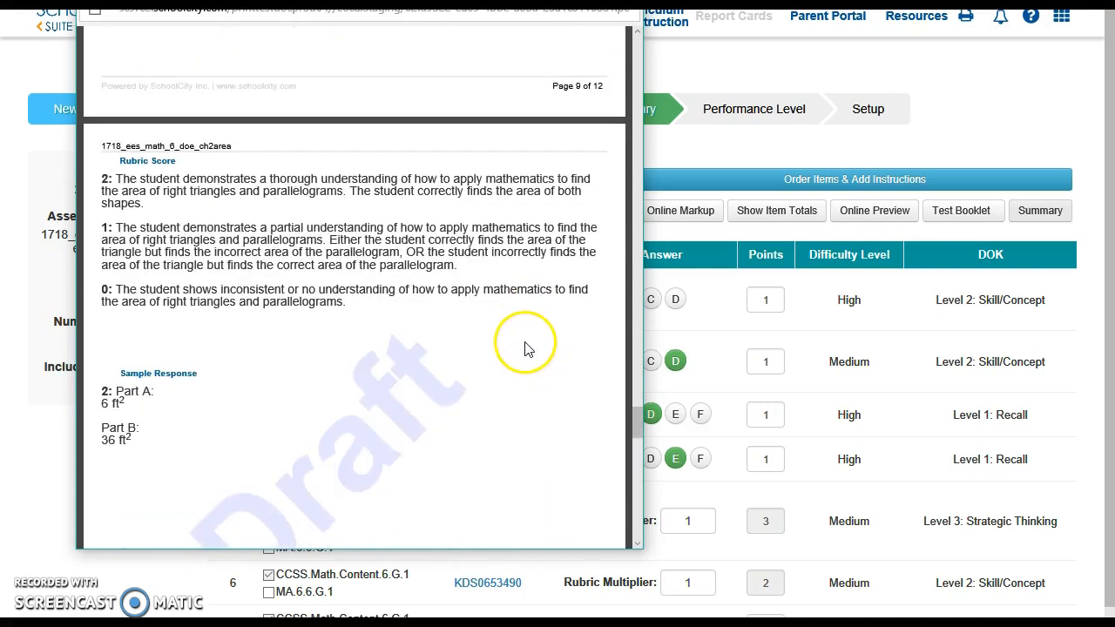
pyautogui.click(623, 2)
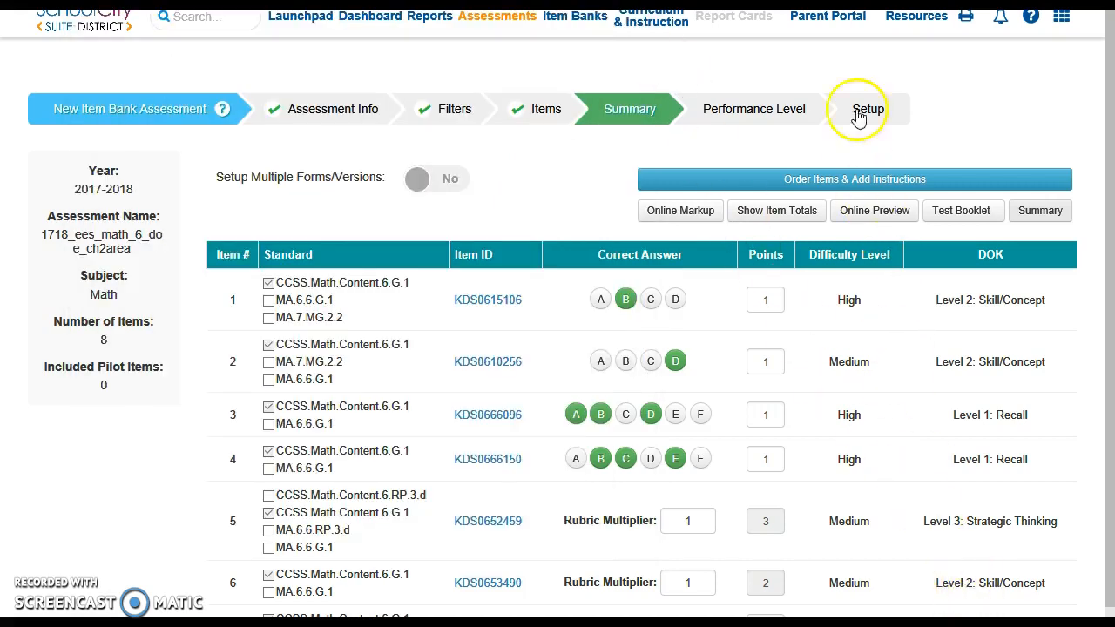
# Step: Continue to the Performance Level stage and apply Sample Template 1 from the available performance level templates
pyautogui.scroll(-3, 832, 22)
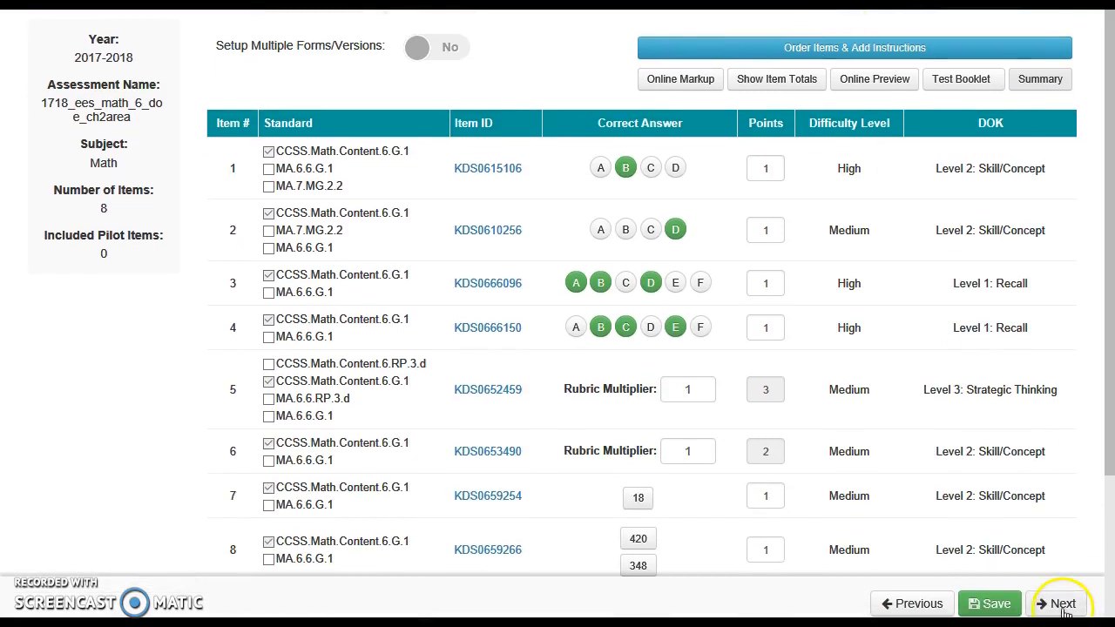
pyautogui.click(1062, 607)
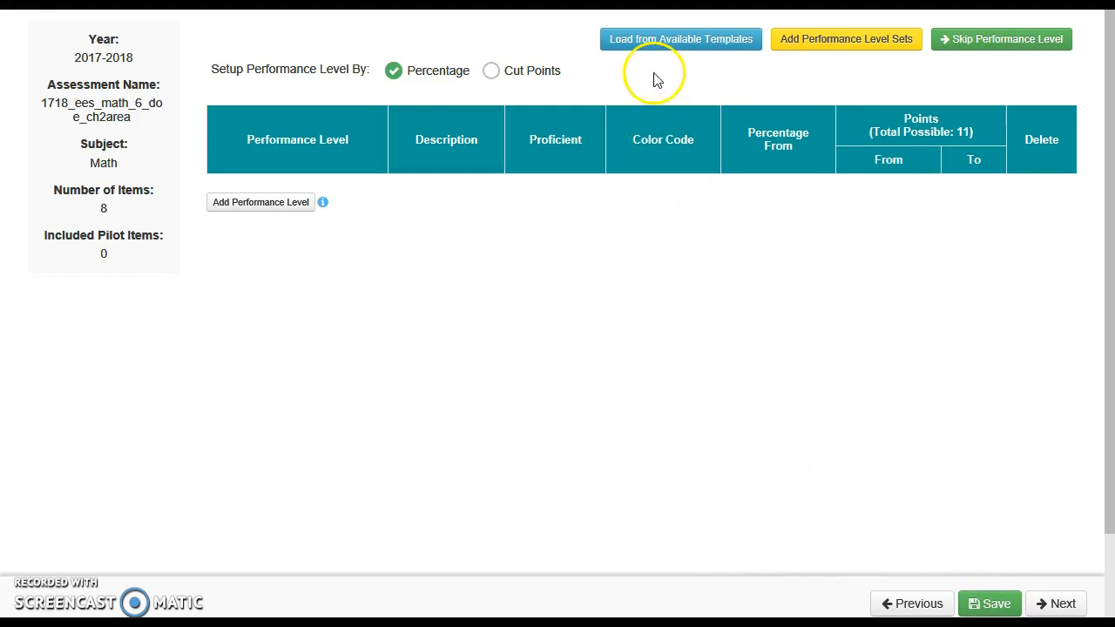
pyautogui.click(678, 50)
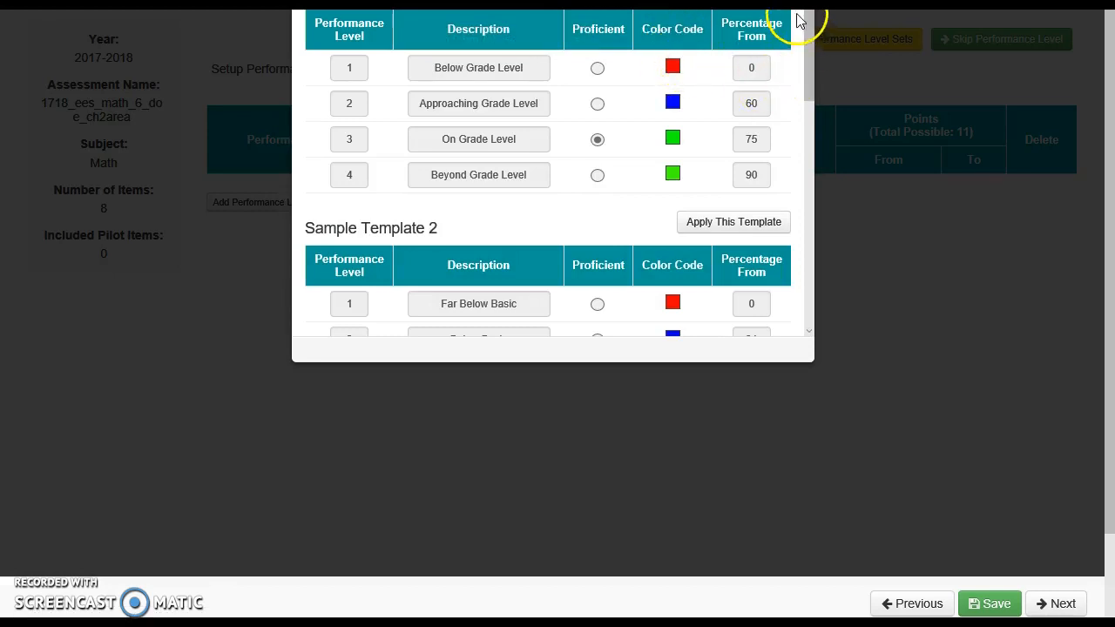
pyautogui.scroll(2, 793, 57)
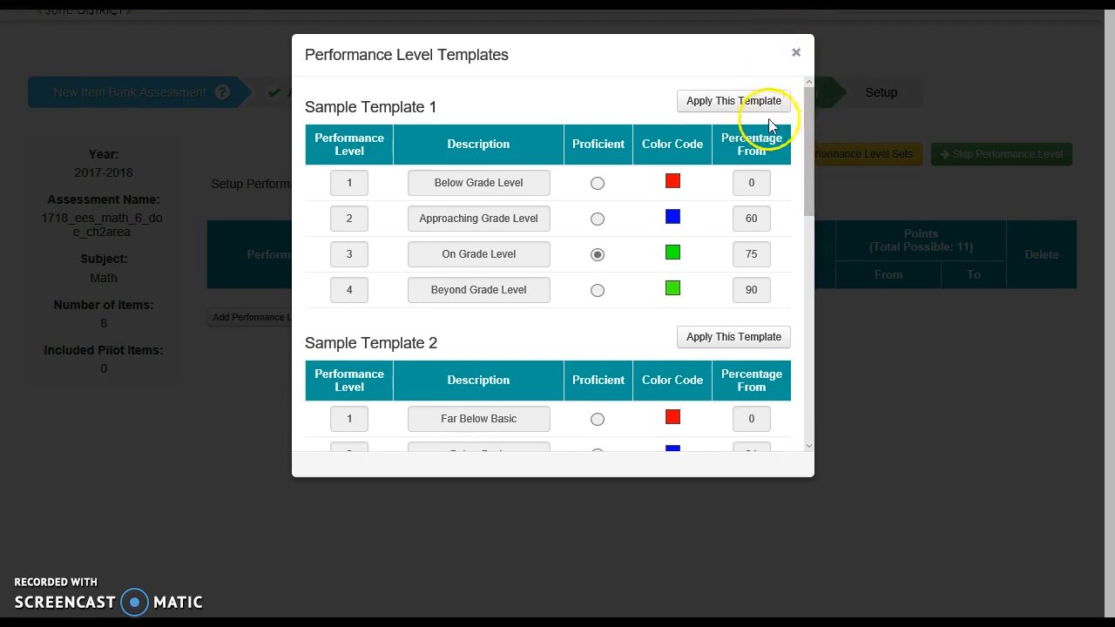
pyautogui.click(734, 105)
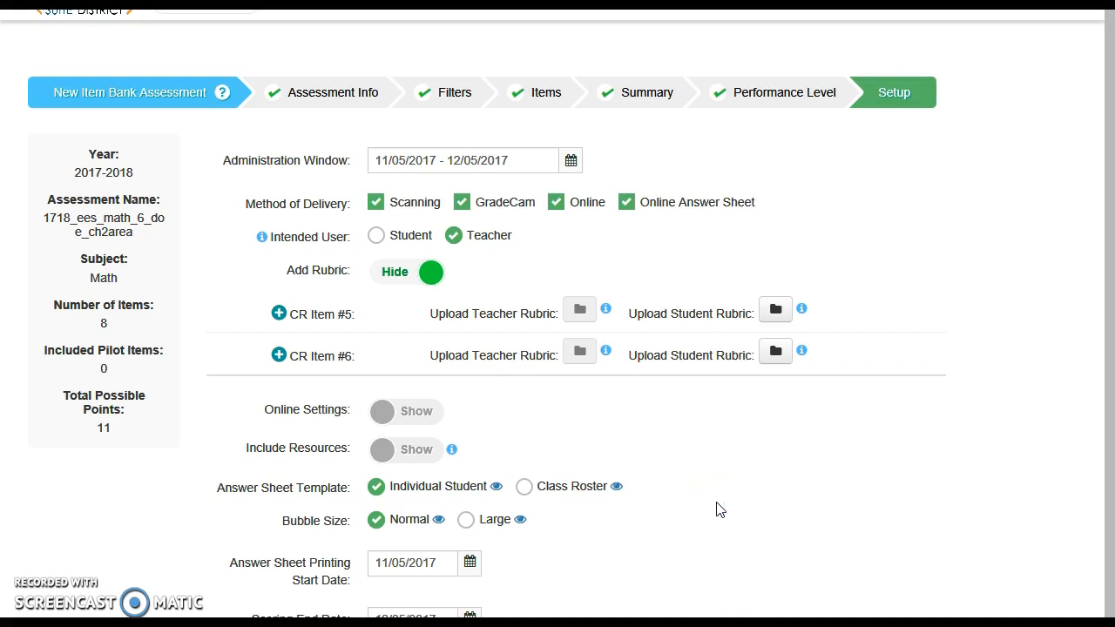
# Step: Limit the assessment's method of delivery to Online by deselecting Online Answer Sheet, GradeCam and Scanning
pyautogui.click(627, 206)
pyautogui.click(463, 207)
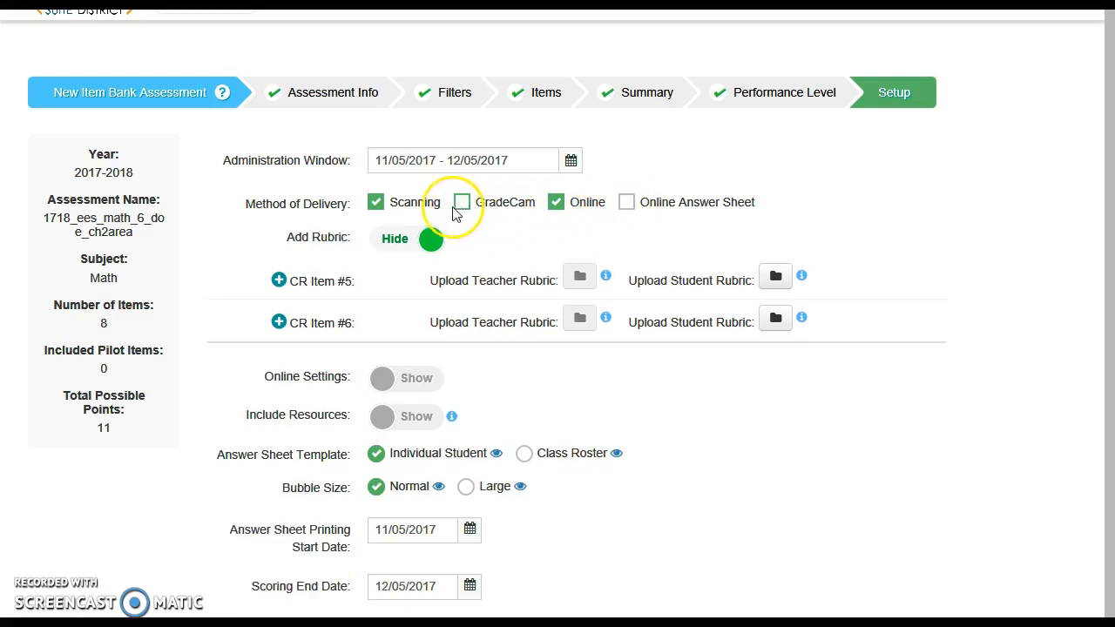
pyautogui.click(375, 202)
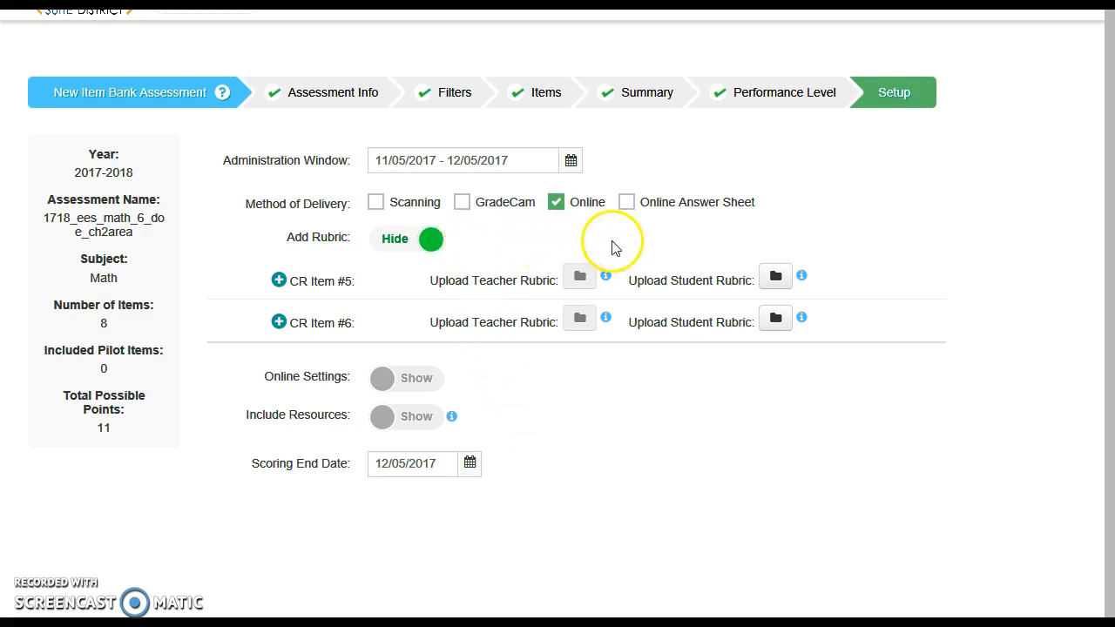
# Step: Show the online settings, review the timing, properties and tools, and enable the Highlighter tool for students
pyautogui.click(426, 388)
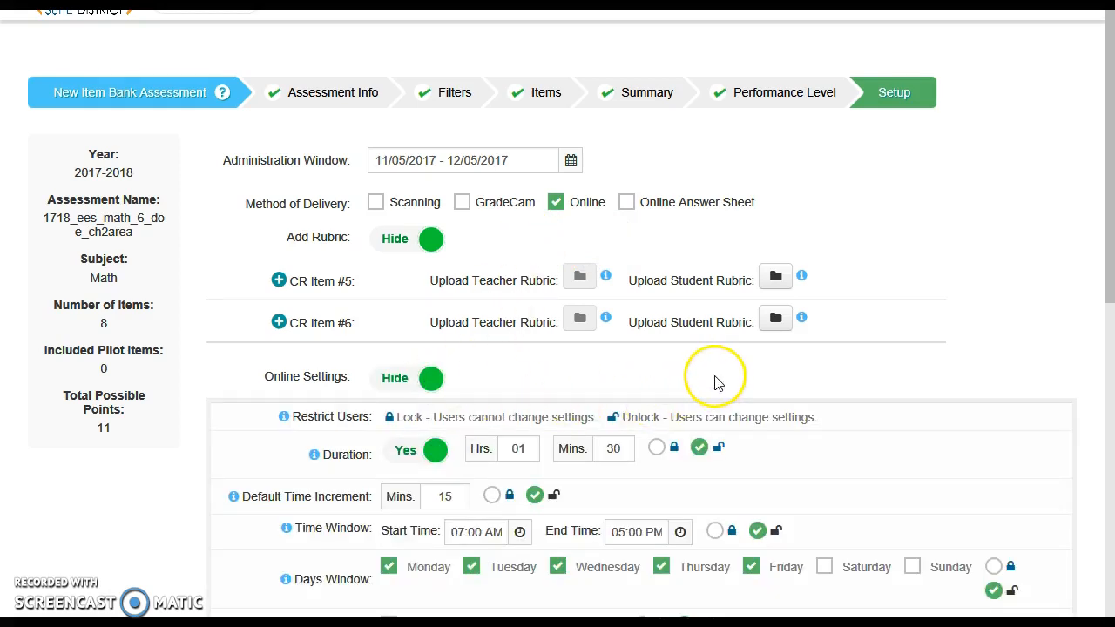
pyautogui.scroll(-3, 714, 383)
pyautogui.scroll(-3, 716, 384)
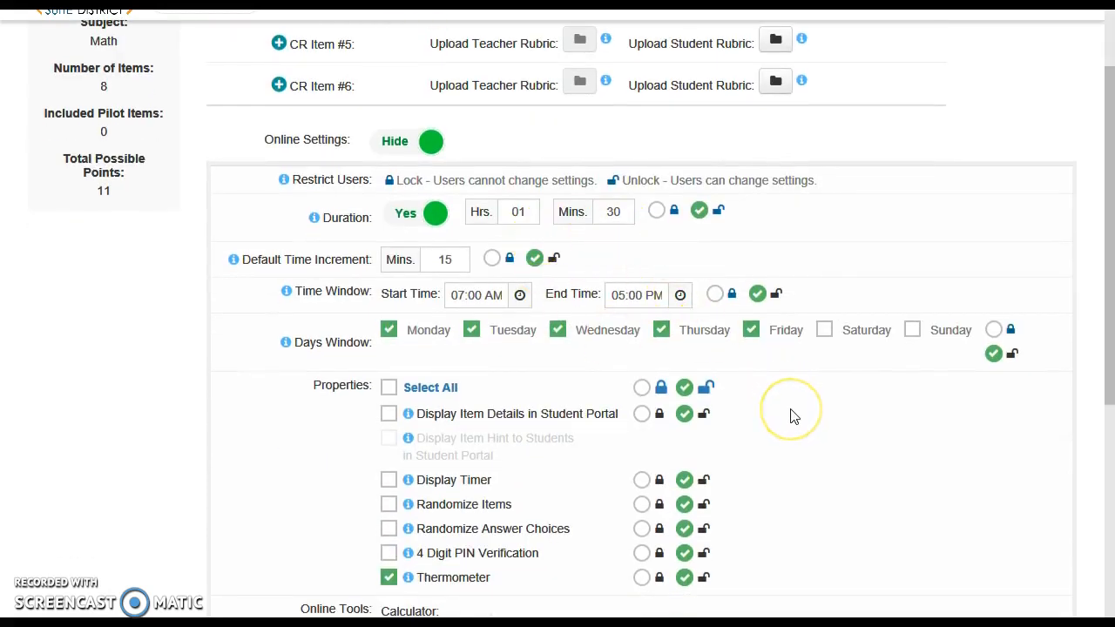
pyautogui.scroll(-2, 794, 417)
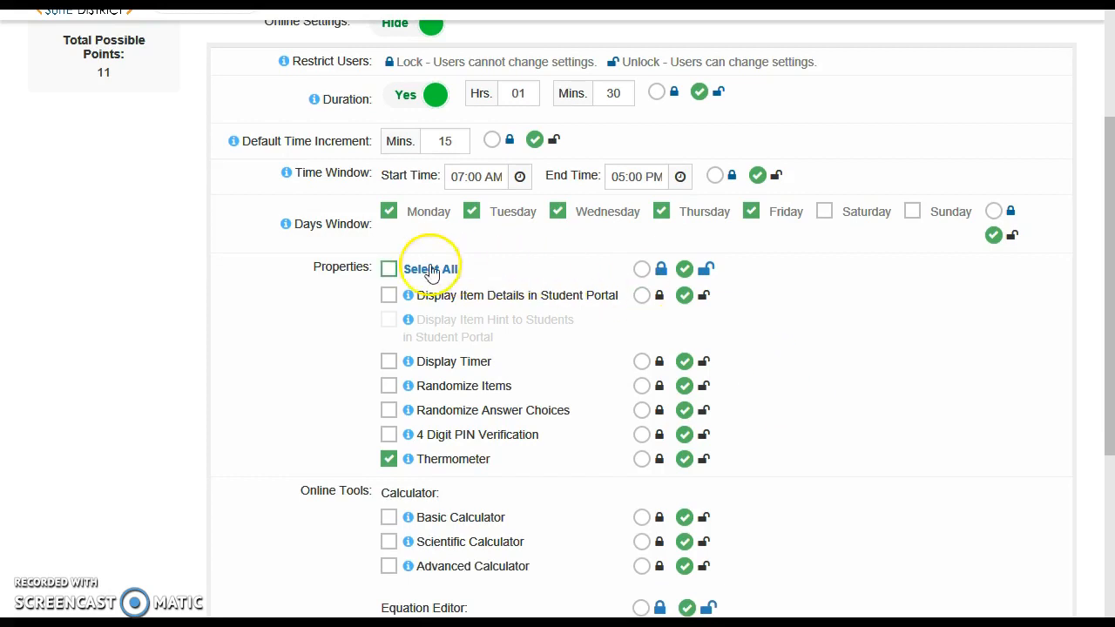
pyautogui.scroll(-2, 828, 319)
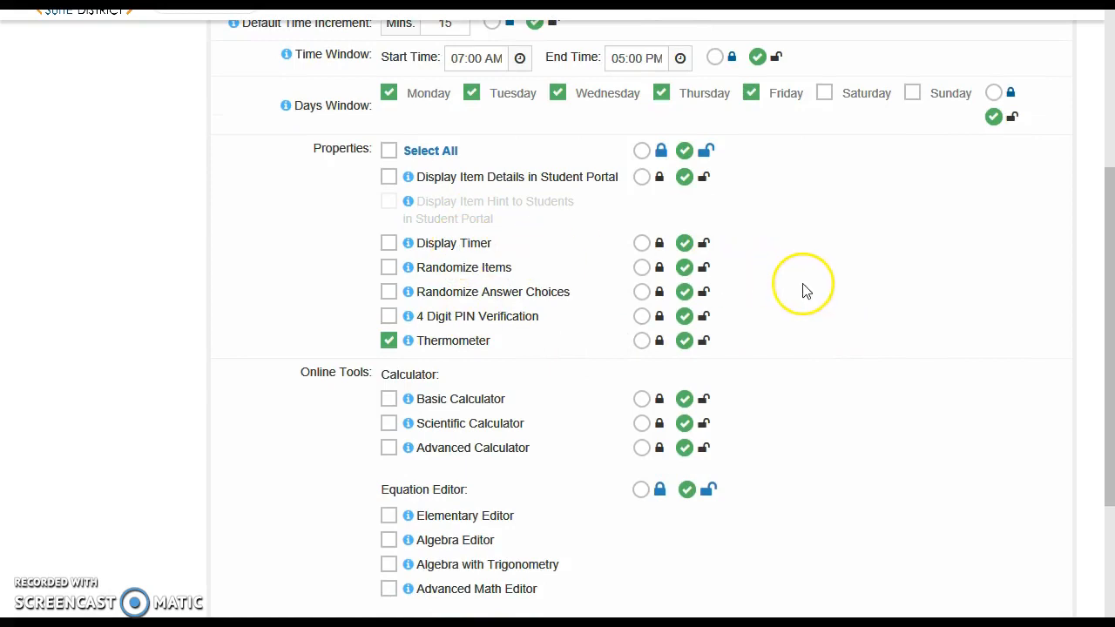
pyautogui.scroll(-2, 803, 290)
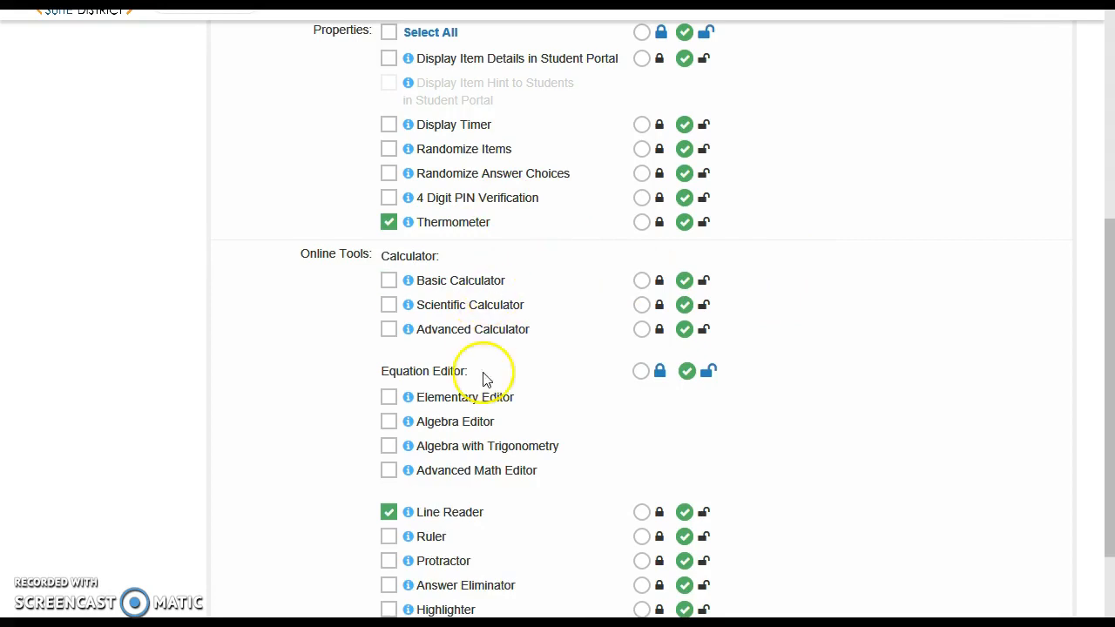
pyautogui.scroll(-4, 865, 401)
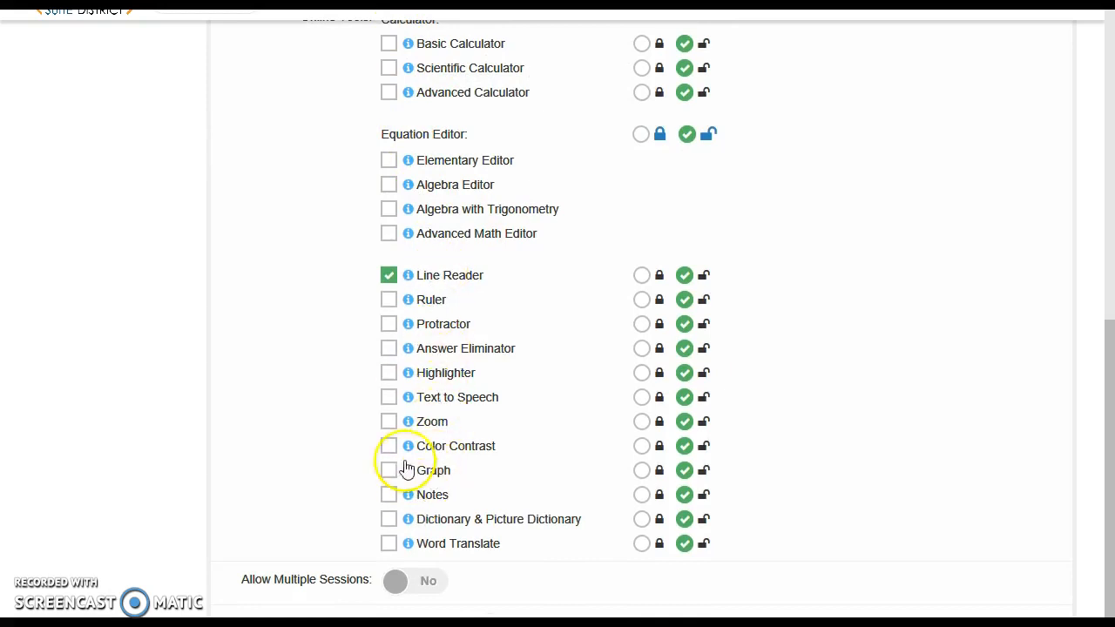
pyautogui.click(389, 374)
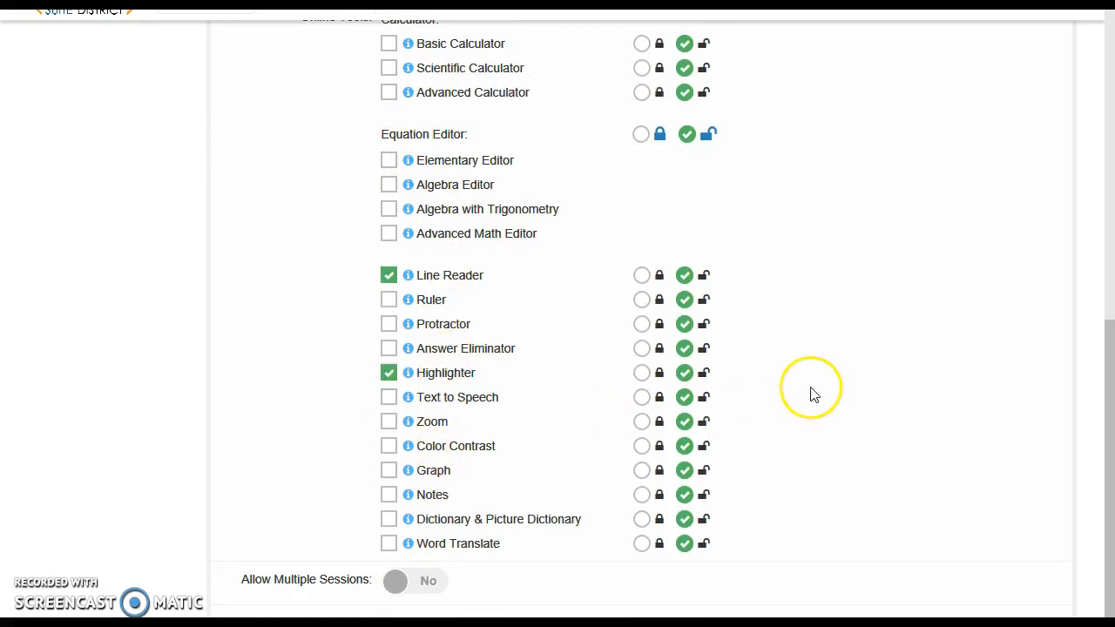
# Step: Publish the assessment and finish without going to the advanced settings
pyautogui.scroll(-2, 810, 394)
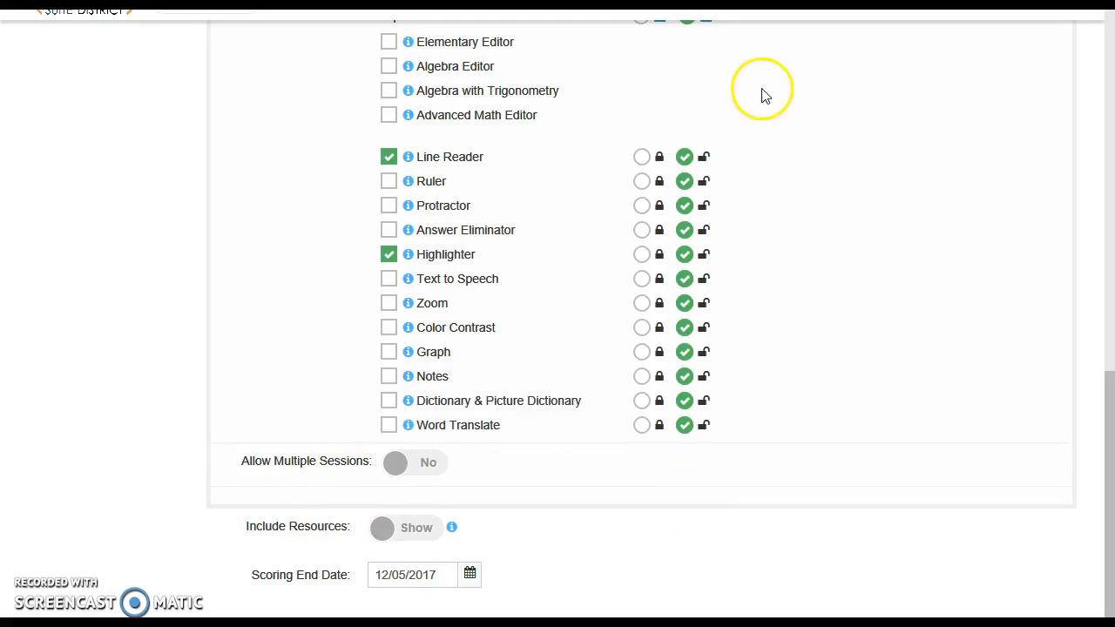
pyautogui.scroll(-3, 747, 12)
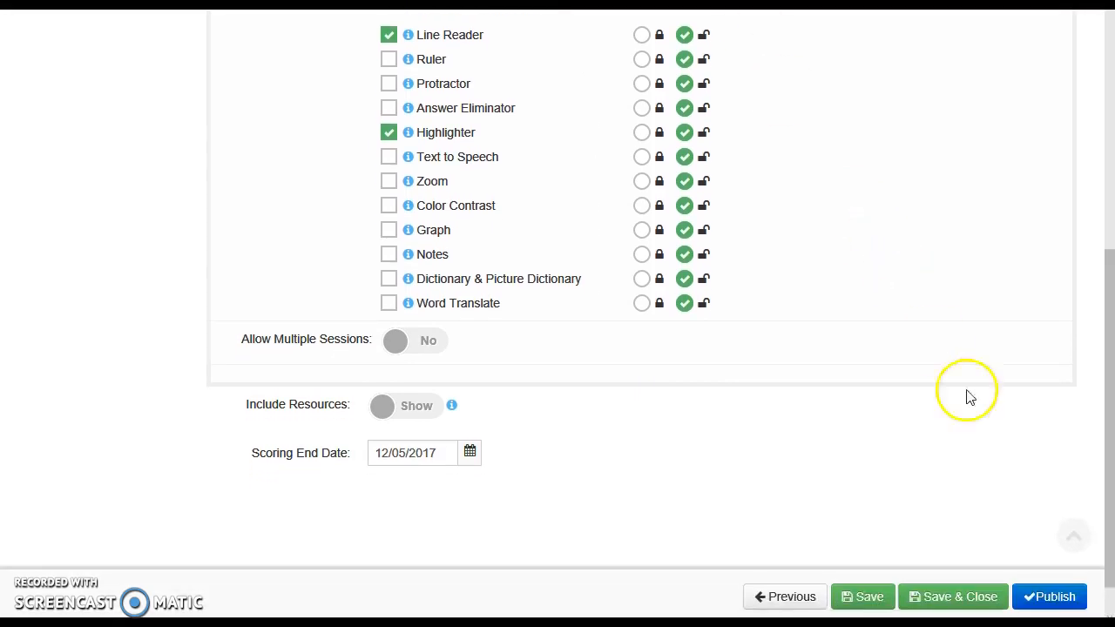
pyautogui.click(1055, 598)
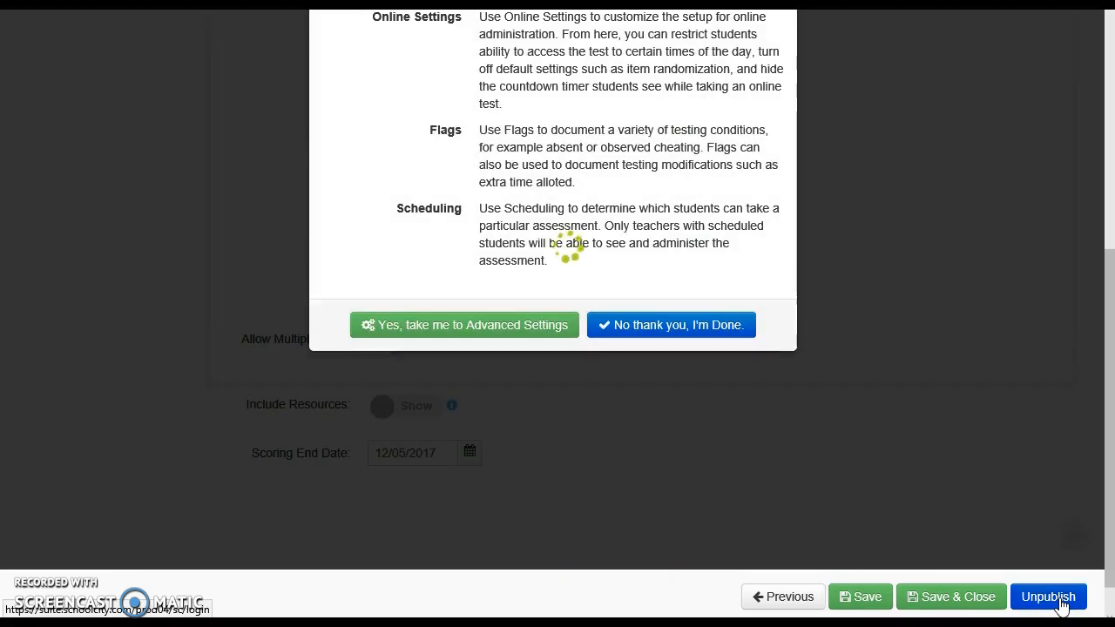
pyautogui.click(646, 325)
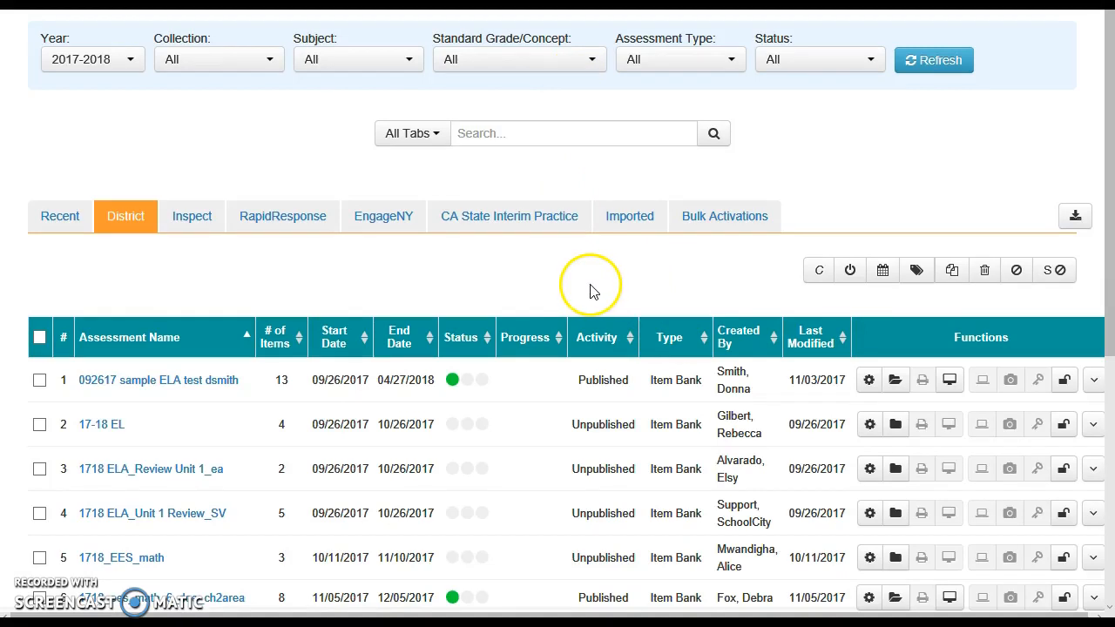
# Step: Find the published assessment 1718_ees_math_6_doe_ch2area in the District list and open its online administration
pyautogui.scroll(-2, 590, 286)
pyautogui.scroll(-3, 590, 284)
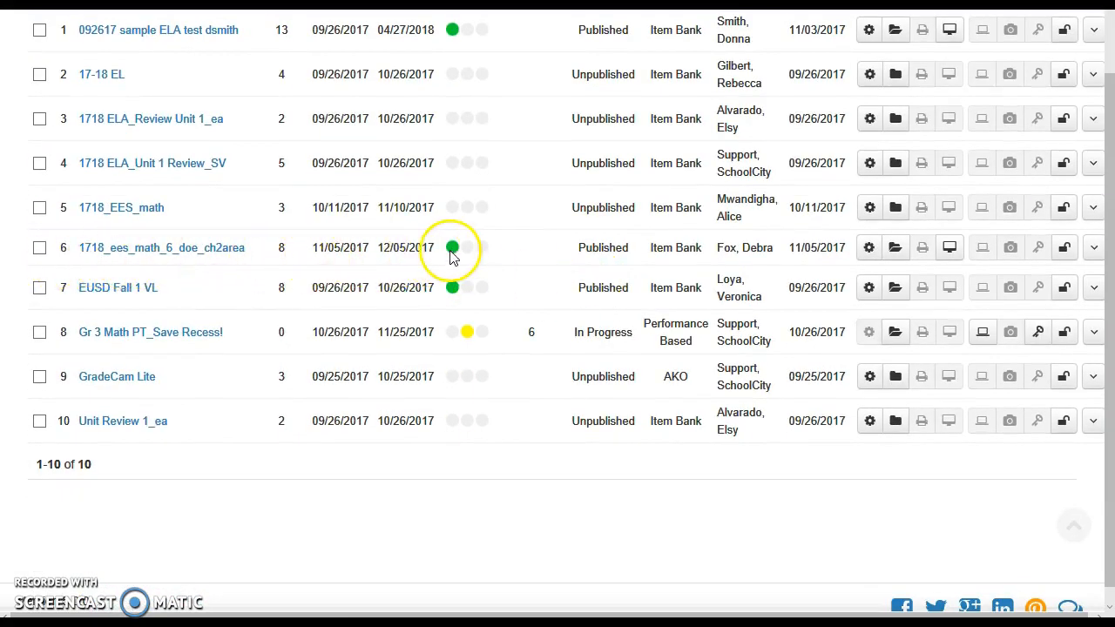
pyautogui.moveTo(454, 256)
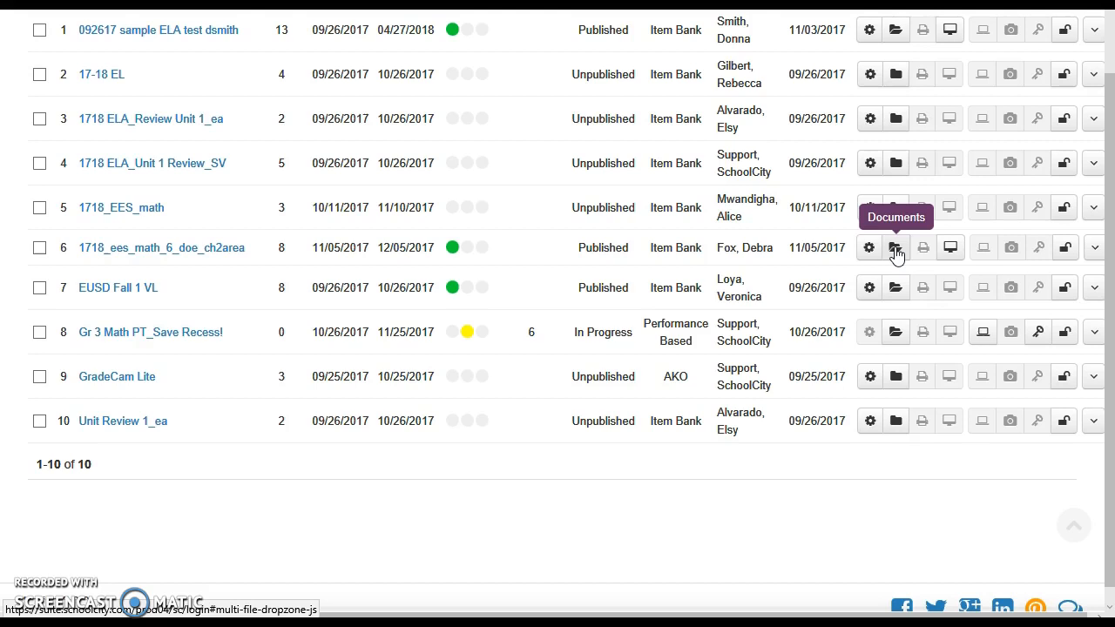
pyautogui.click(949, 250)
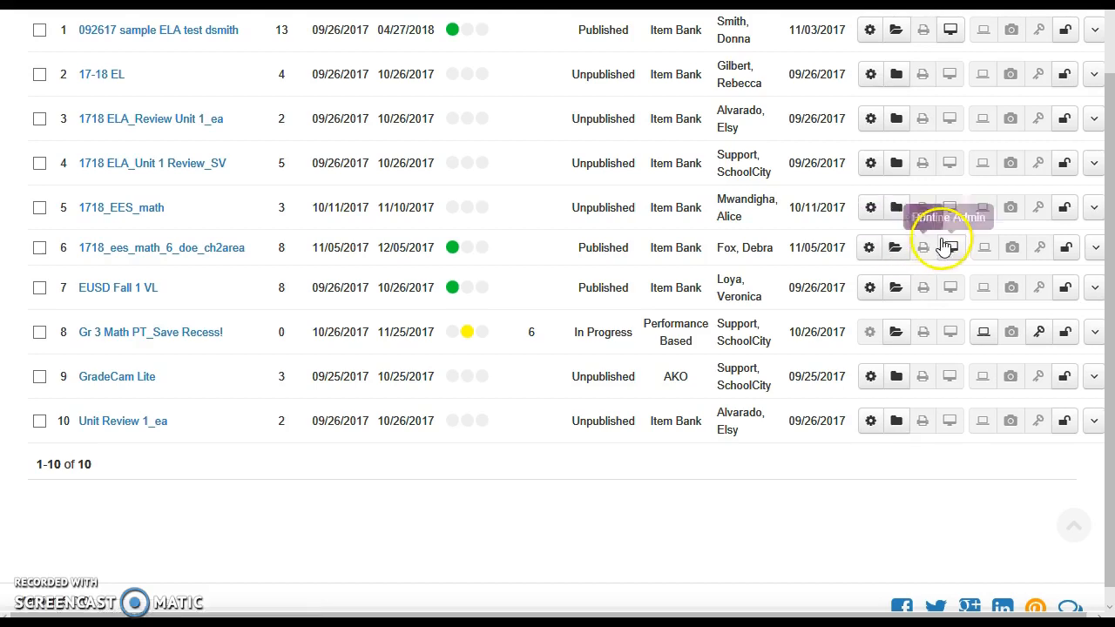
pyautogui.click(950, 252)
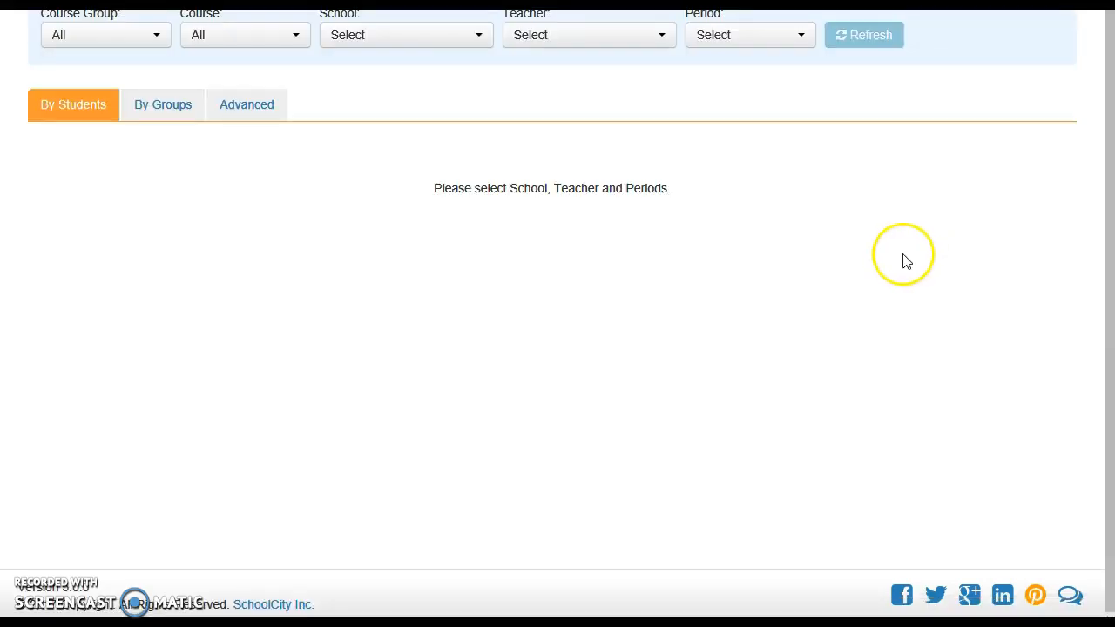
# Step: Open the advanced online administration settings and review the duration, time and days windows, properties and online tools
pyautogui.click(248, 119)
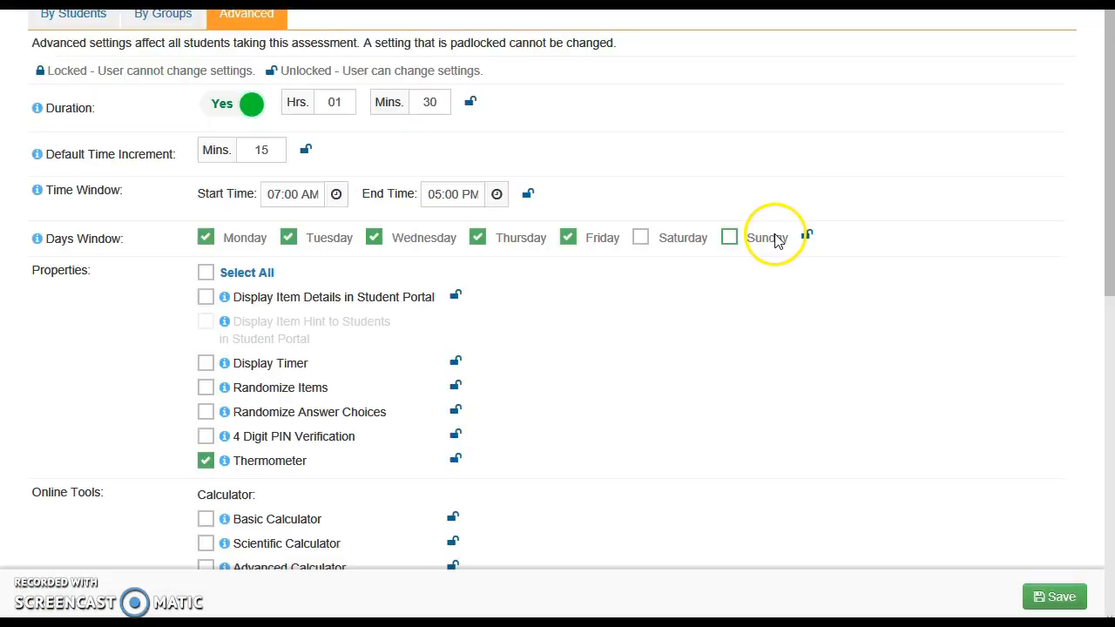
pyautogui.scroll(-4, 631, 313)
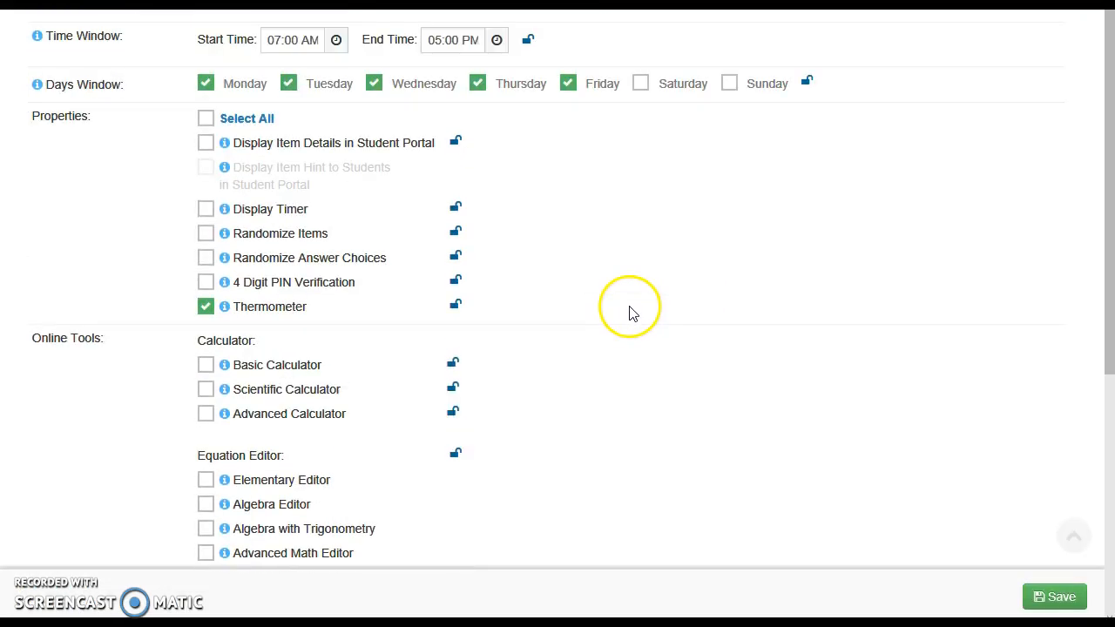
pyautogui.scroll(-2, 633, 312)
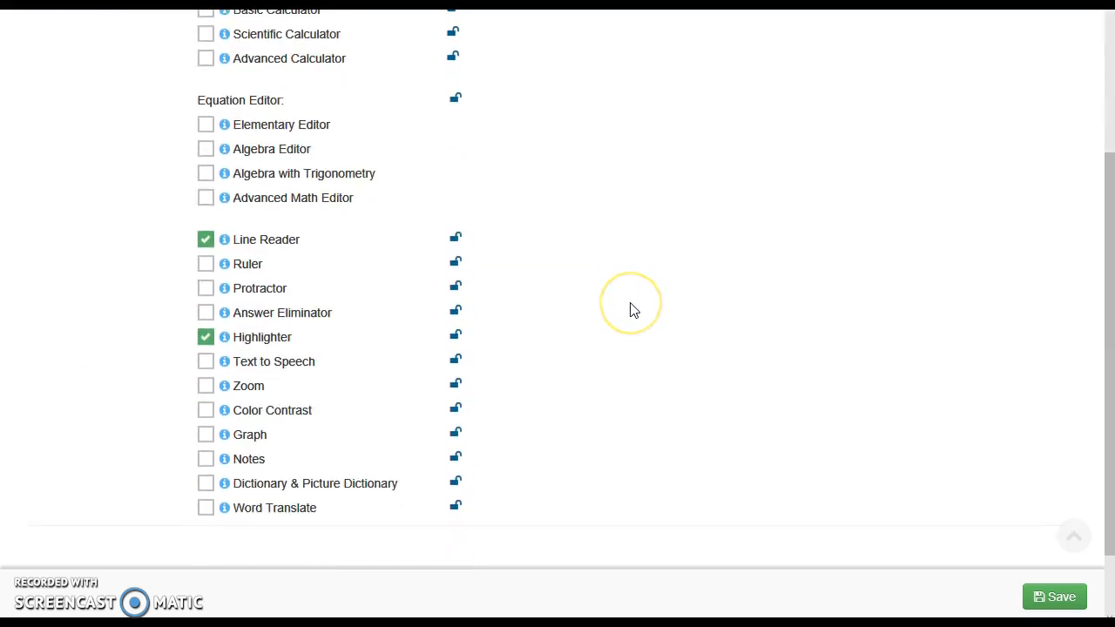
pyautogui.scroll(7, 634, 311)
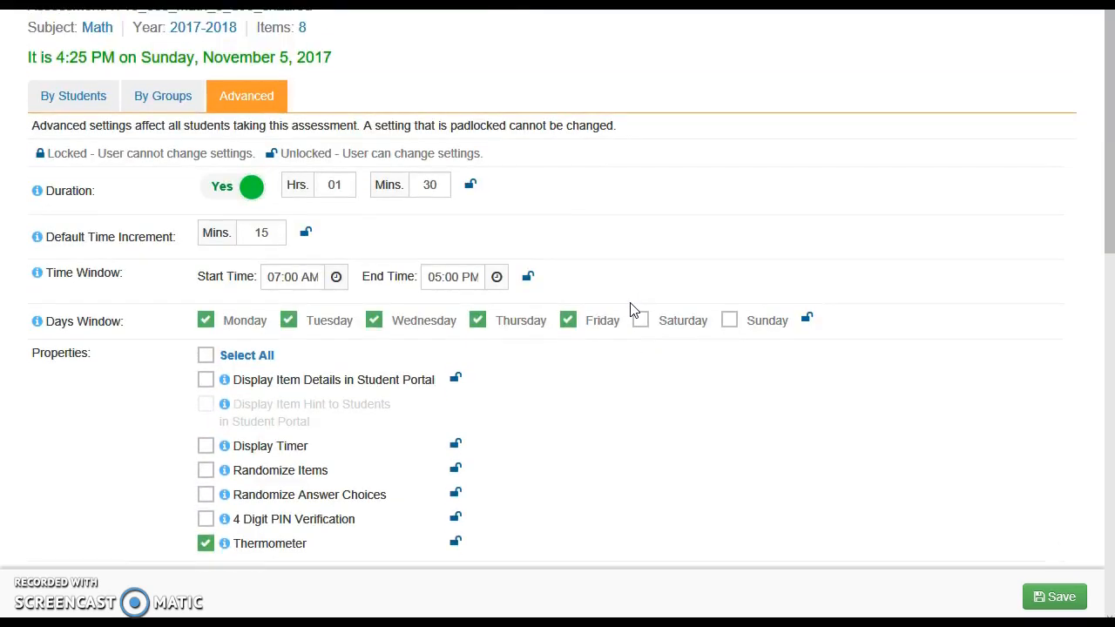
pyautogui.scroll(1, 633, 311)
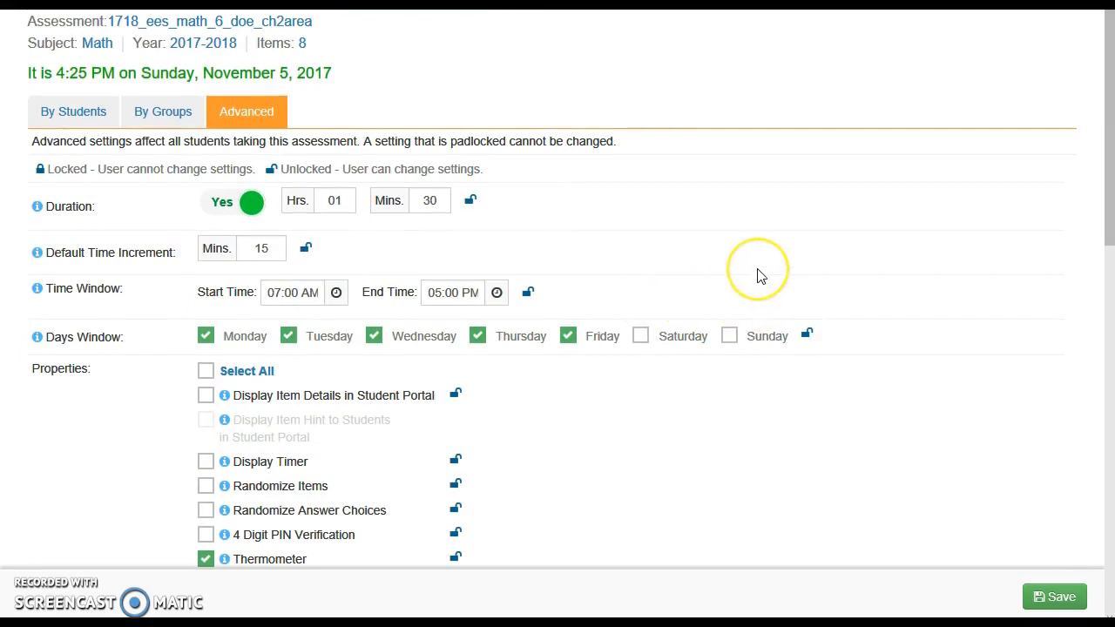